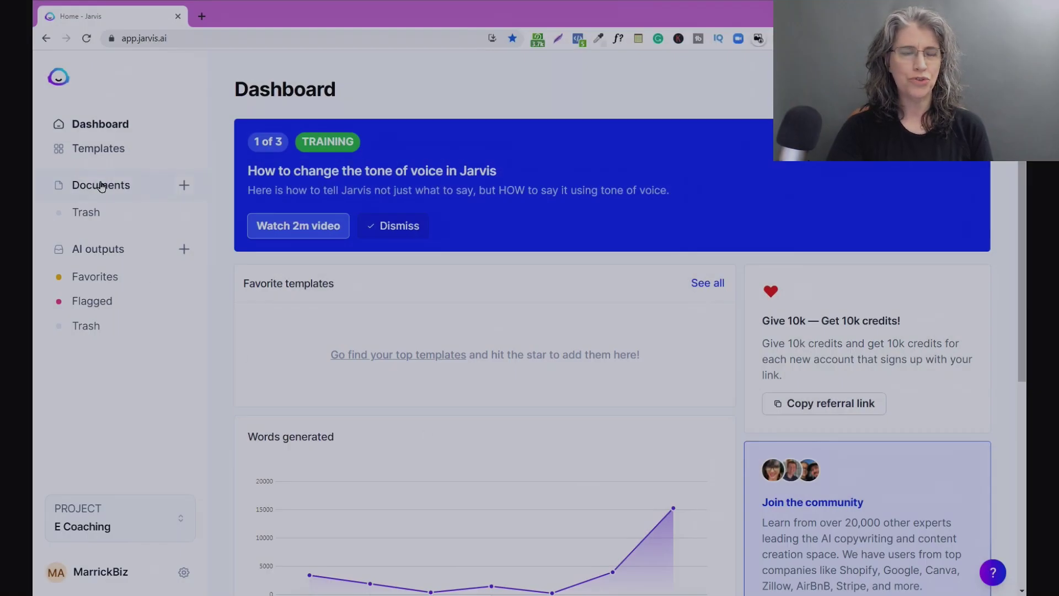
# Create a new blank, untitled Jarvis document from scratch
pyautogui.click(184, 185)
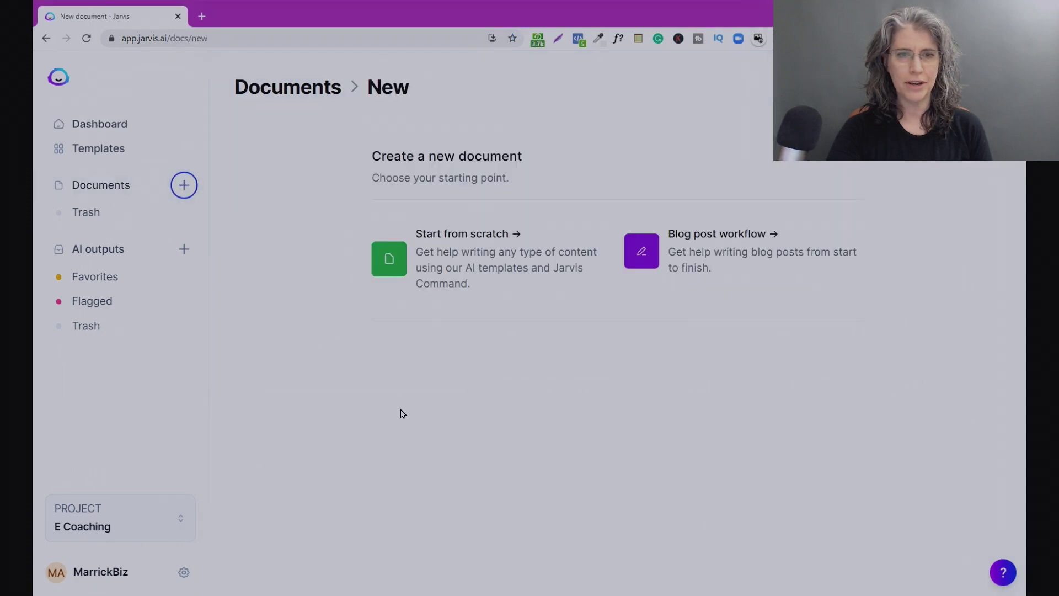
pyautogui.click(444, 259)
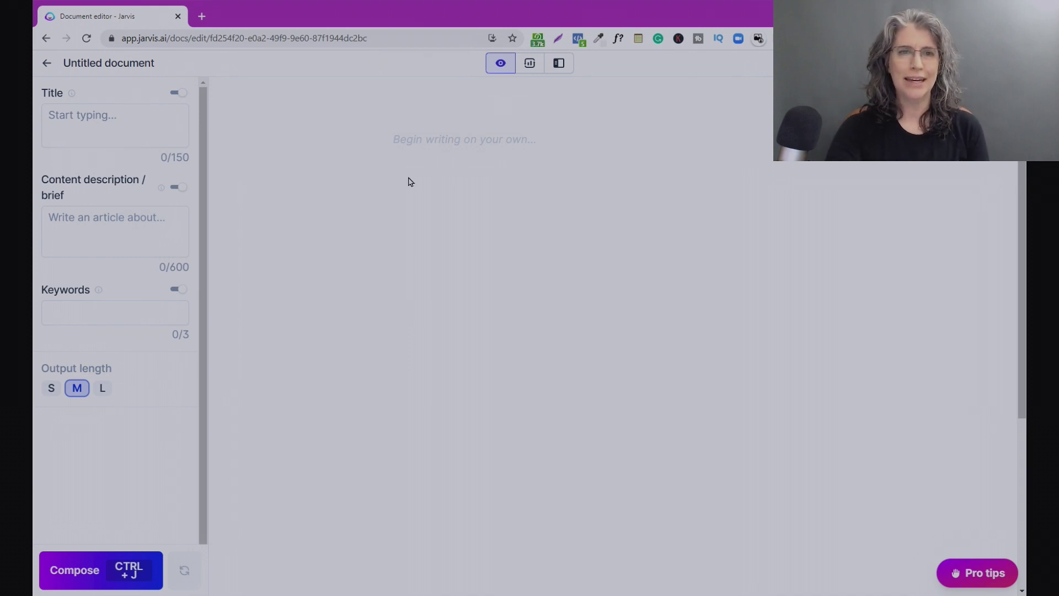
# Paste three shortcut headings, each followed by *** and 'Write a thank-you email.'
pyautogui.write('Command + Enter *** Write a thank-you email. Command +Shift + Enter *** Write a thank-you email. Command + J *** Write a thank-you email.')
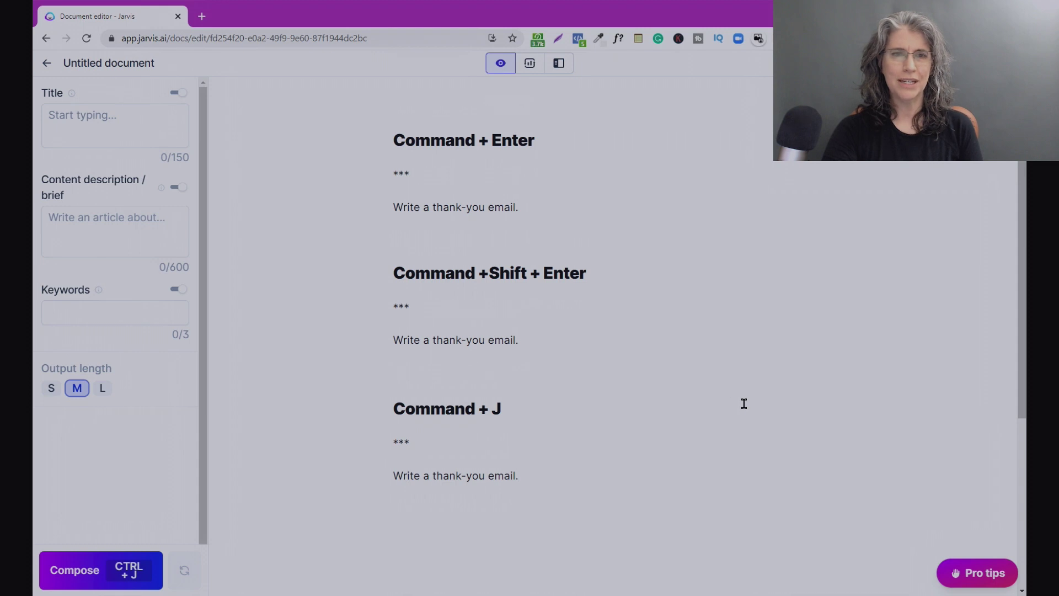
# Insert 'Key' after 'Command' in all three shortcut headings
pyautogui.click(479, 140)
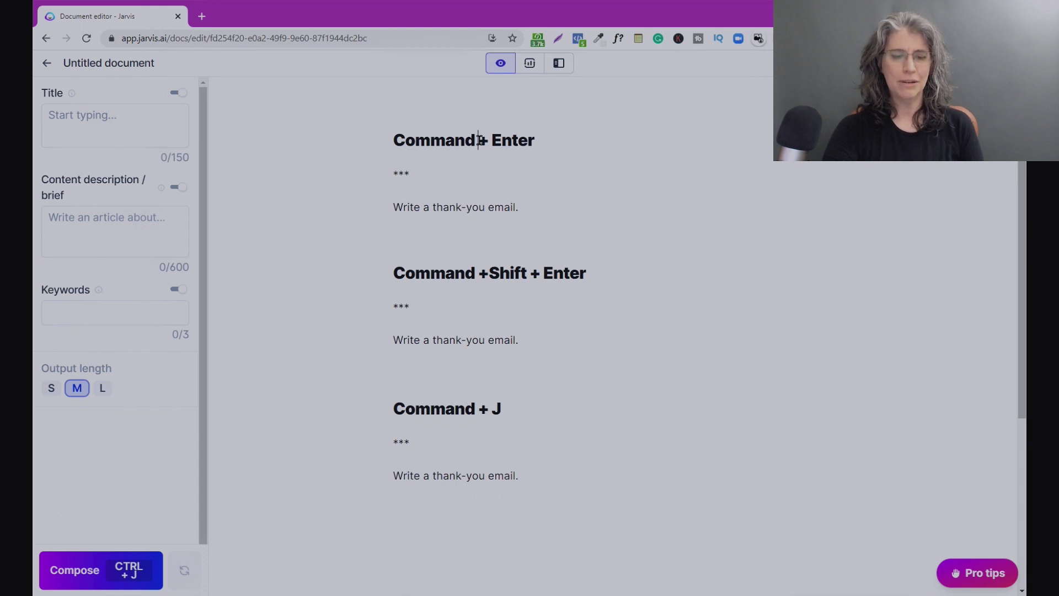
pyautogui.write('Key')
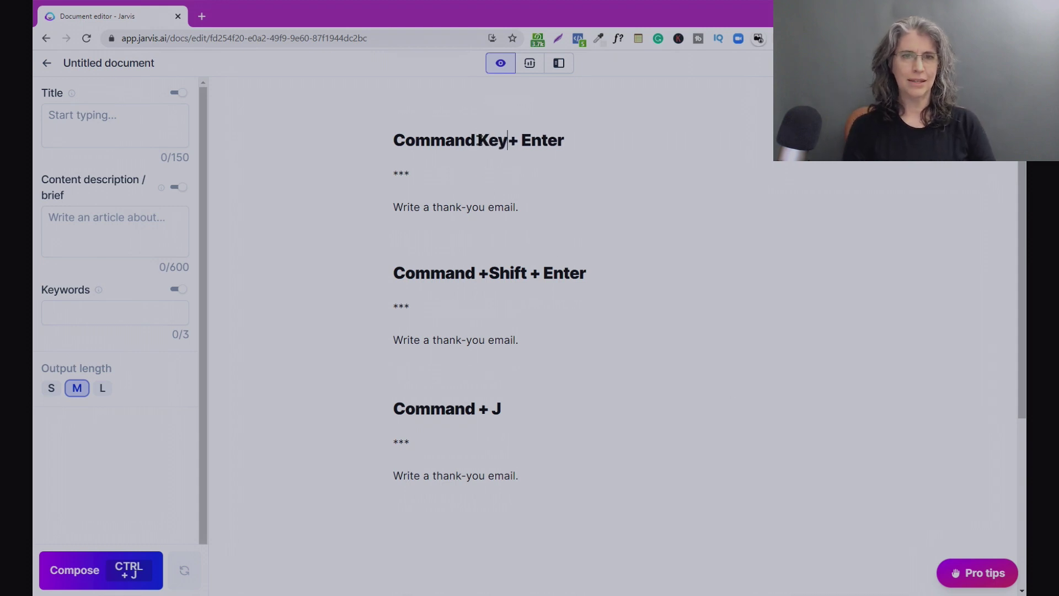
pyautogui.click(475, 274)
pyautogui.write('Key')
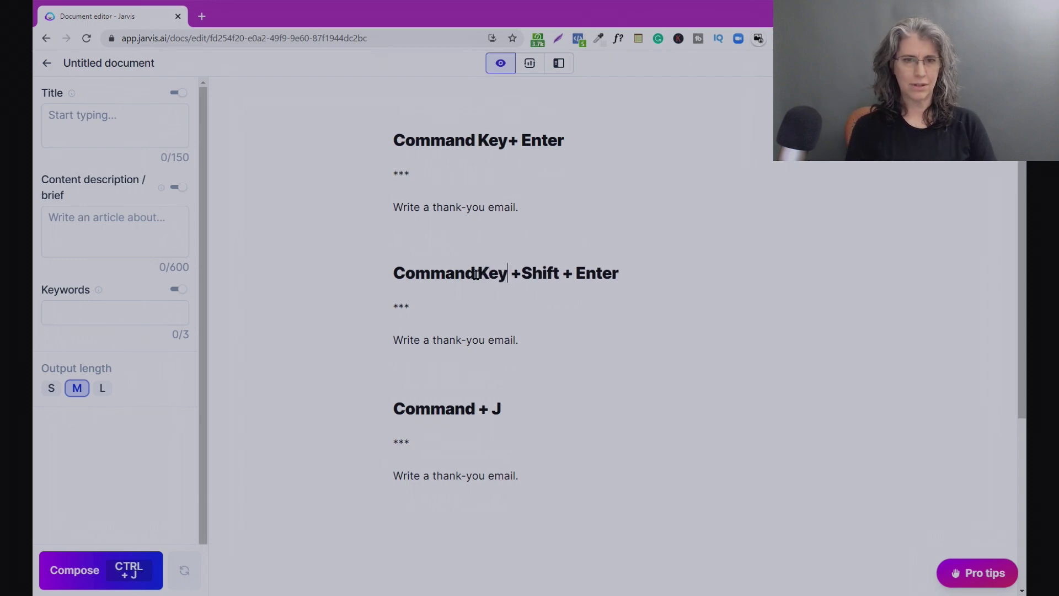
pyautogui.click(477, 408)
pyautogui.write('Key')
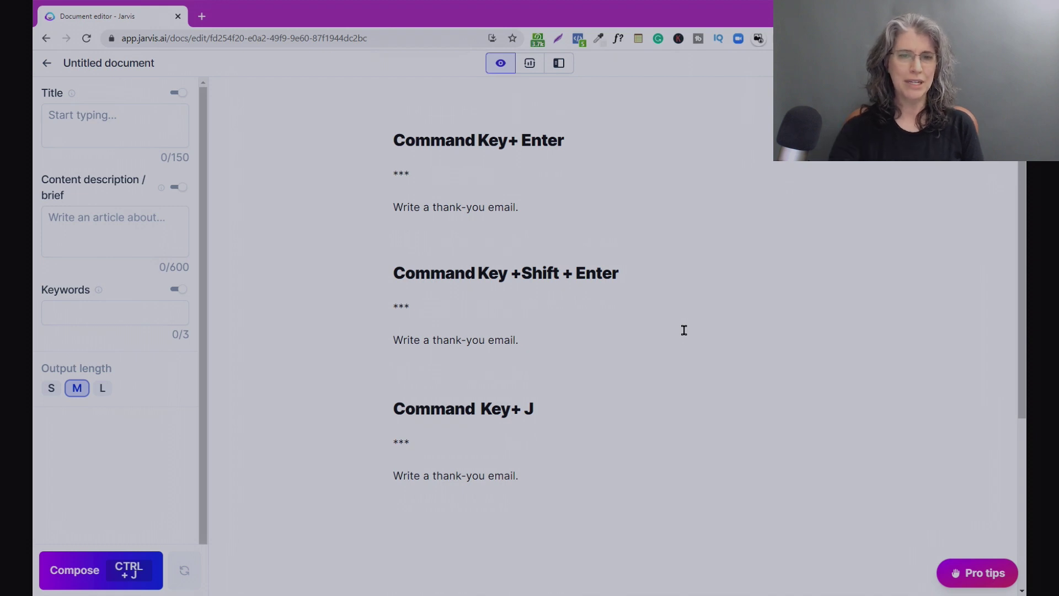
pyautogui.click(590, 468)
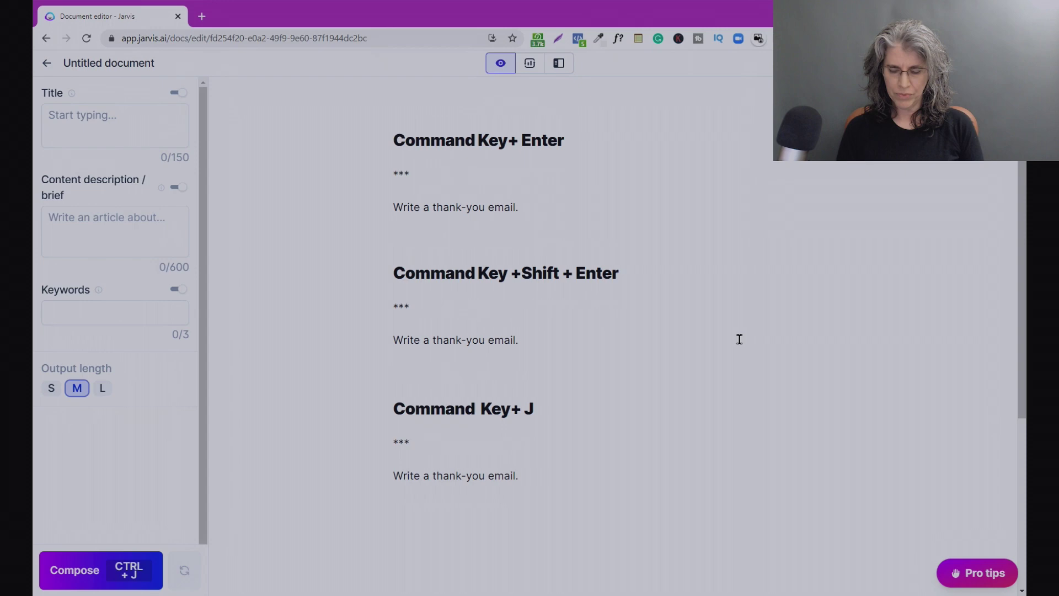
# Generate a thank-you letter under Command Key+ Enter and delete the two blank lines above its greeting
pyautogui.hotkey('ctrl', 'Return')
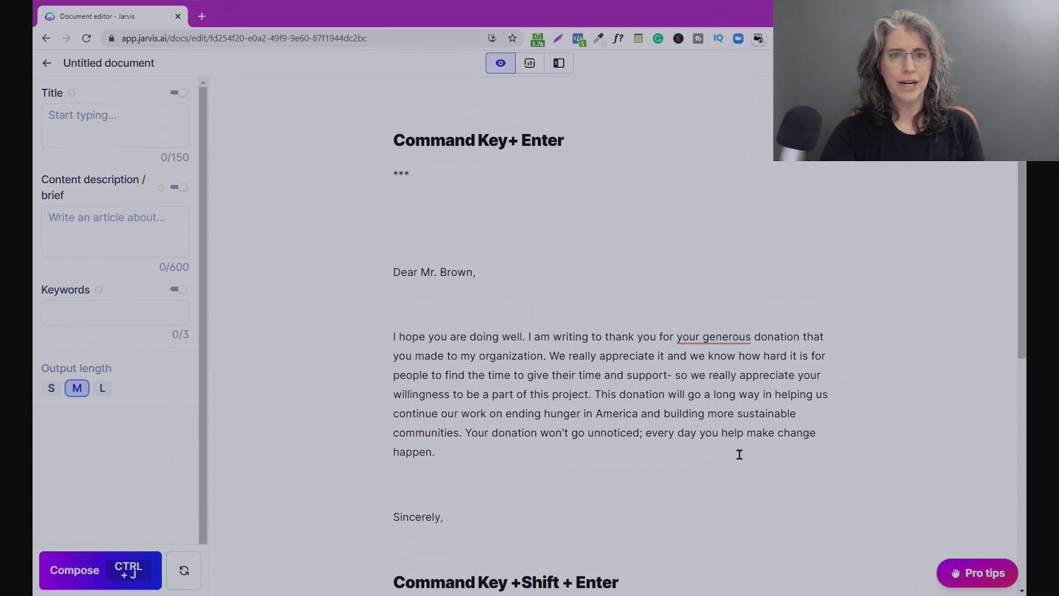
pyautogui.scroll(-1, 739, 454)
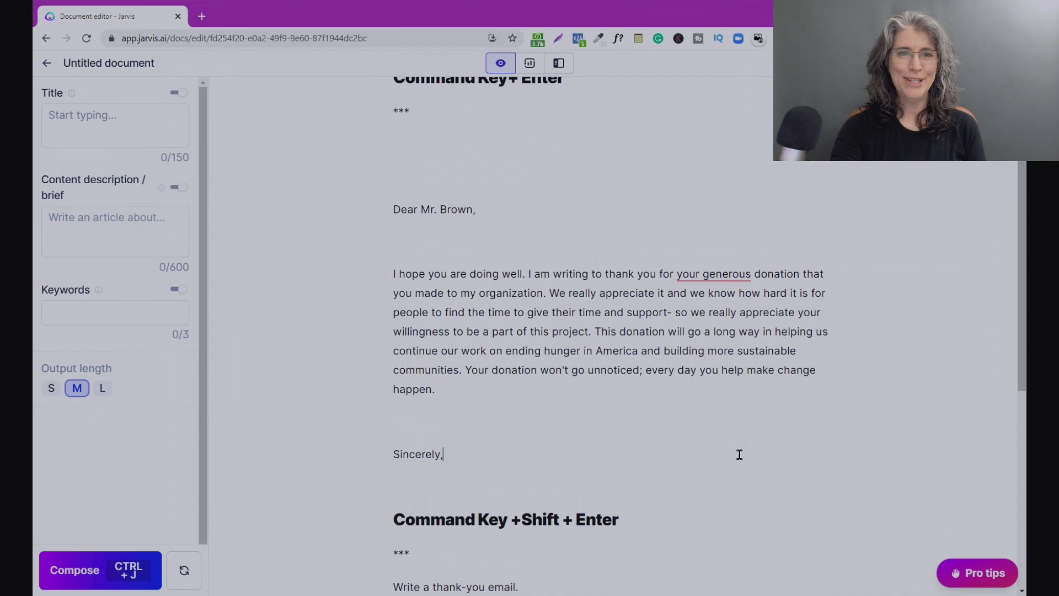
pyautogui.click(412, 168)
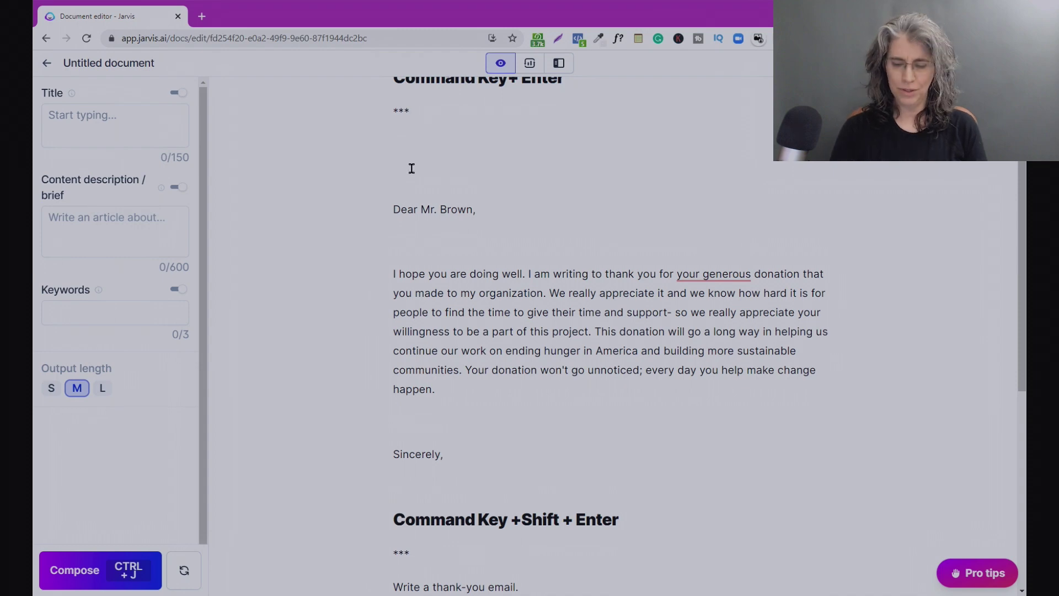
pyautogui.press('BackSpace')
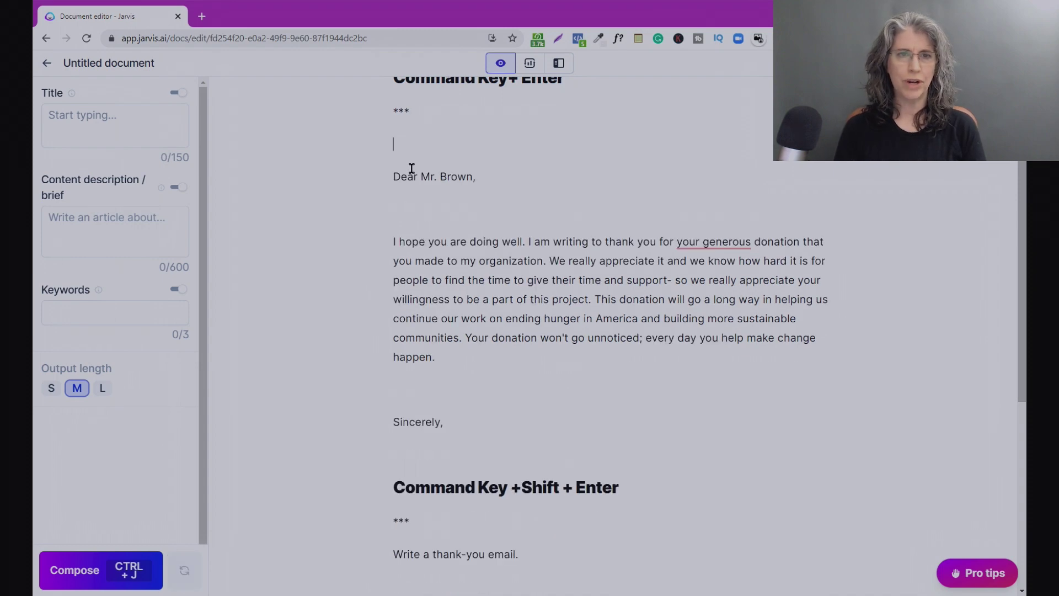
pyautogui.press('BackSpace')
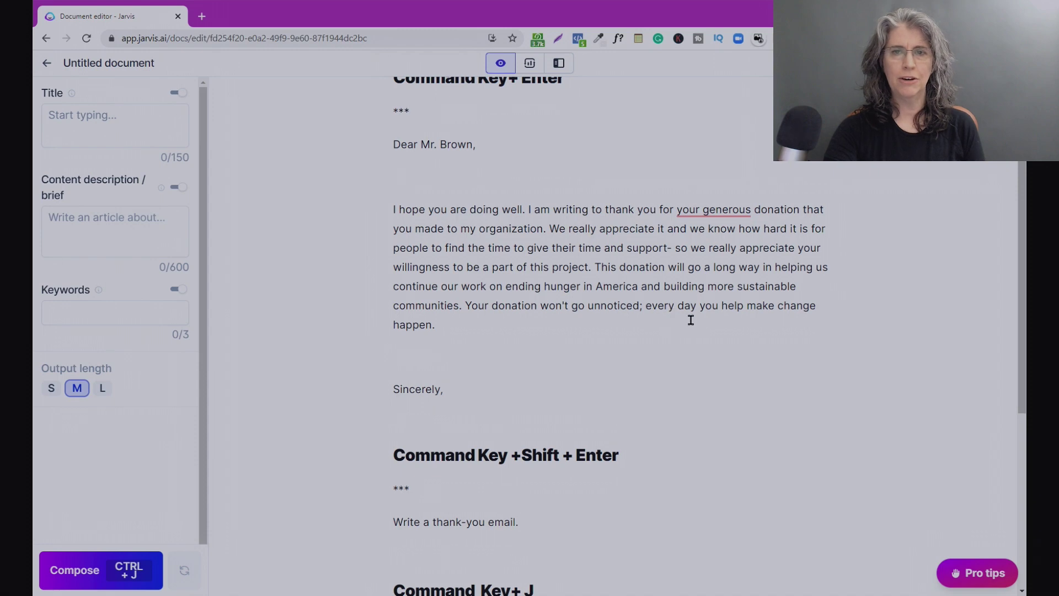
pyautogui.scroll(1, 691, 318)
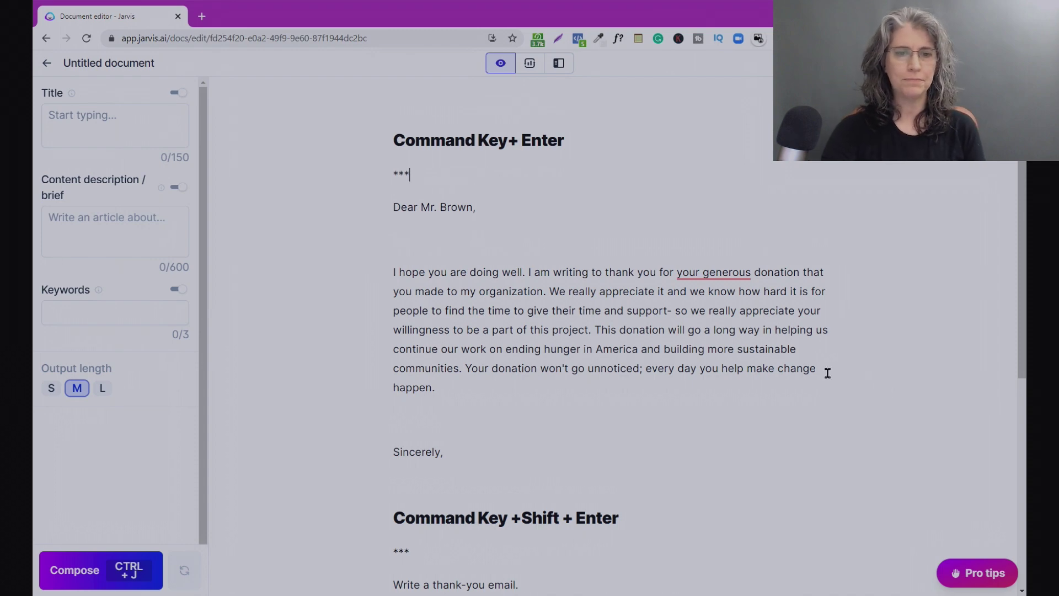
# Generate a thank-you email from the Command Key +Shift + Enter prompt
pyautogui.scroll(-5, 827, 372)
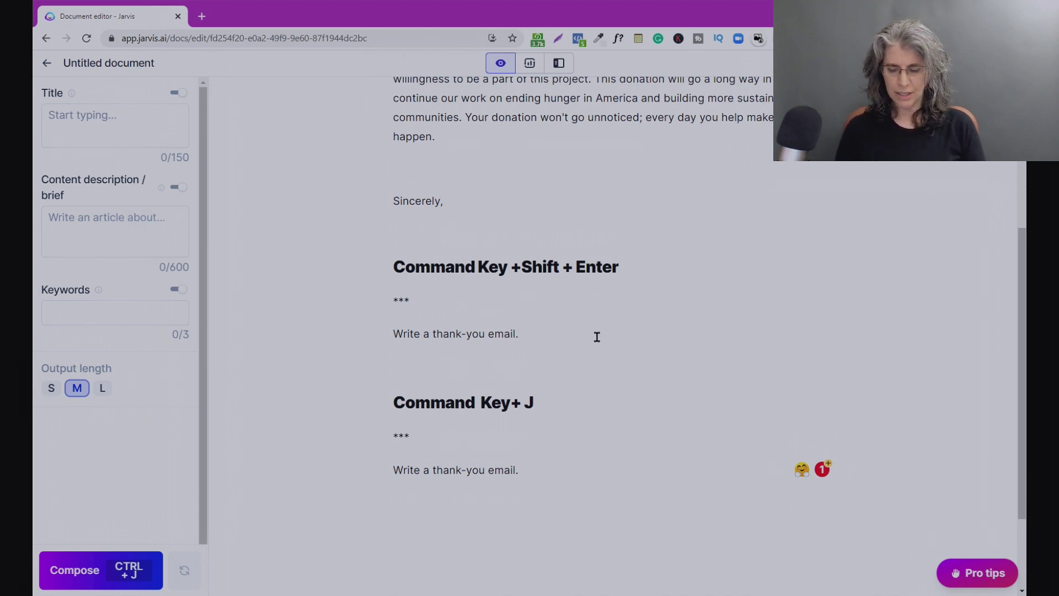
pyautogui.hotkey('ctrl', 'shift', 'Return')
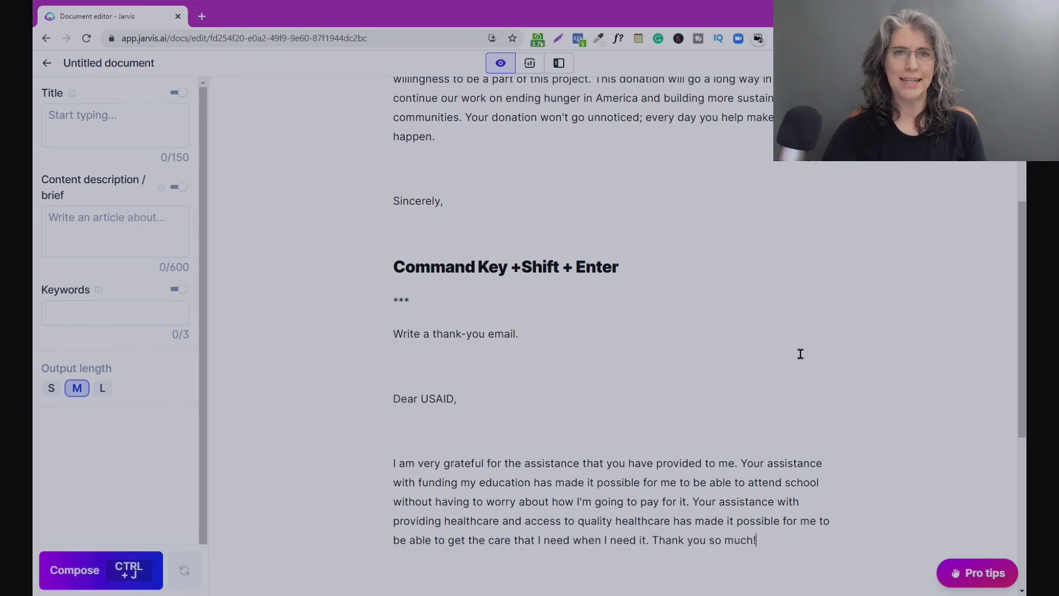
pyautogui.scroll(-2, 836, 346)
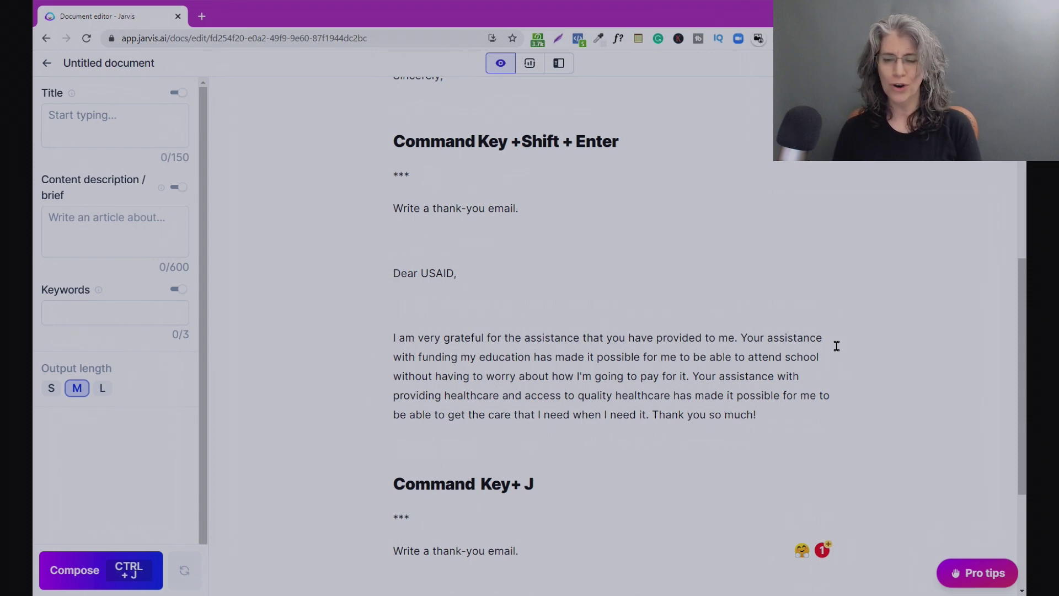
# Place the caret at the end of the Command Key+ J thank-you prompt
pyautogui.scroll(7, 837, 346)
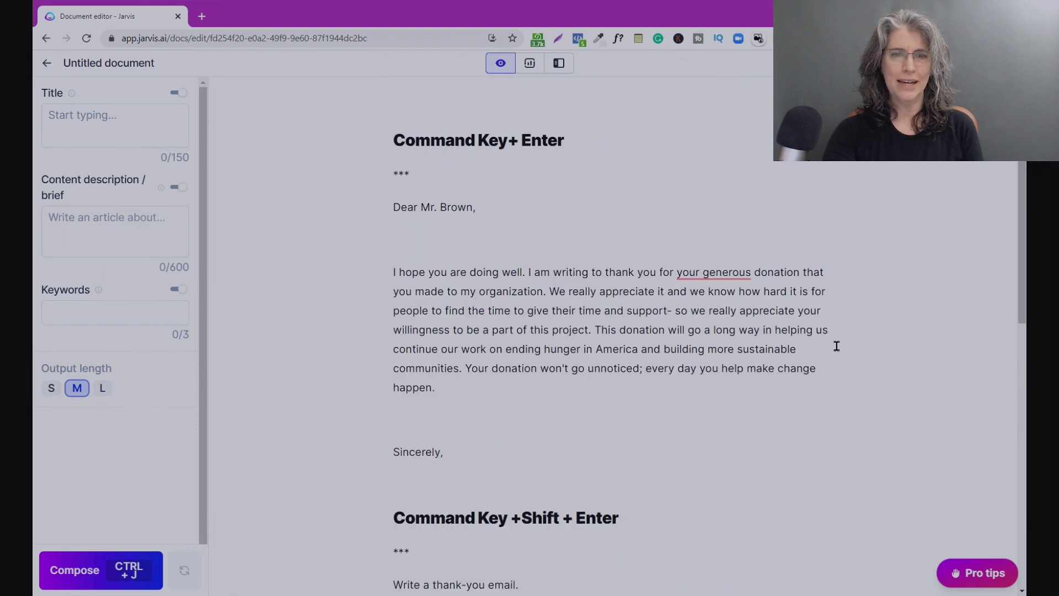
pyautogui.scroll(-6, 836, 346)
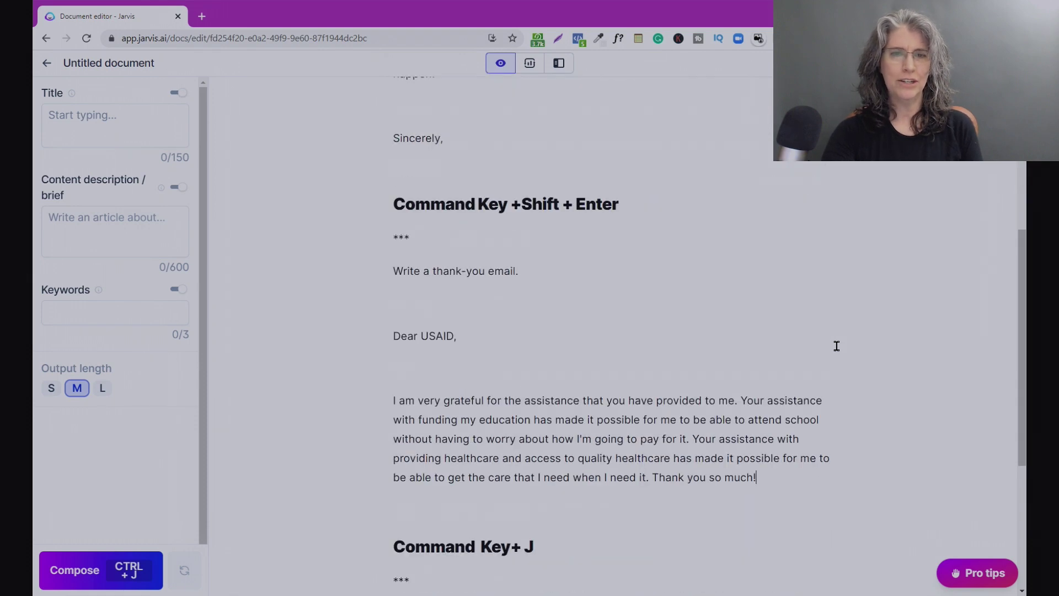
pyautogui.scroll(-5, 837, 346)
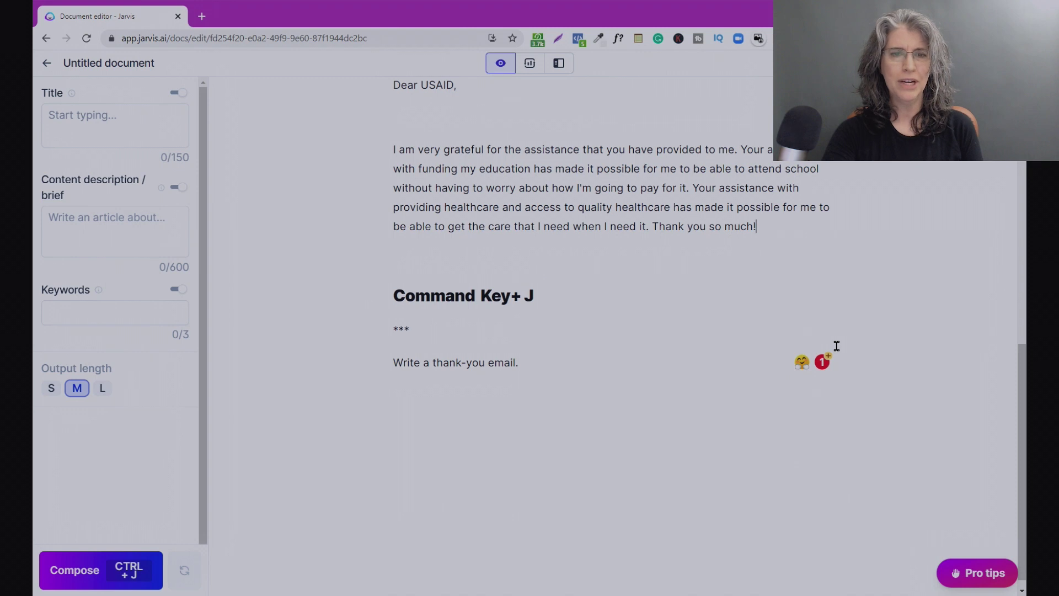
pyautogui.click(537, 361)
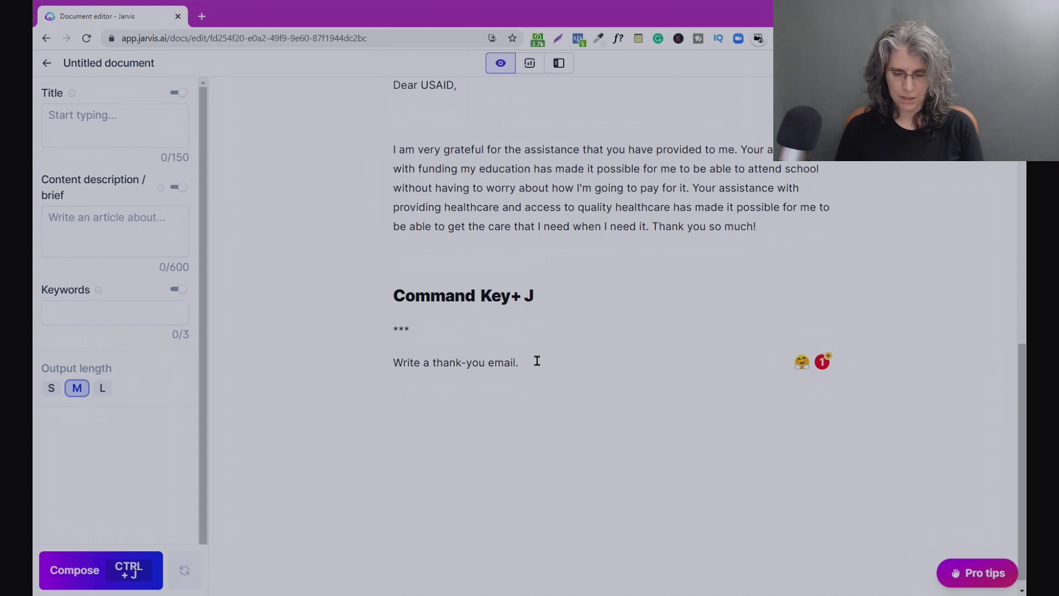
# Compose two paragraphs suggesting what the thank-you email should say under Command Key+ J
pyautogui.hotkey('ctrl', 'j')
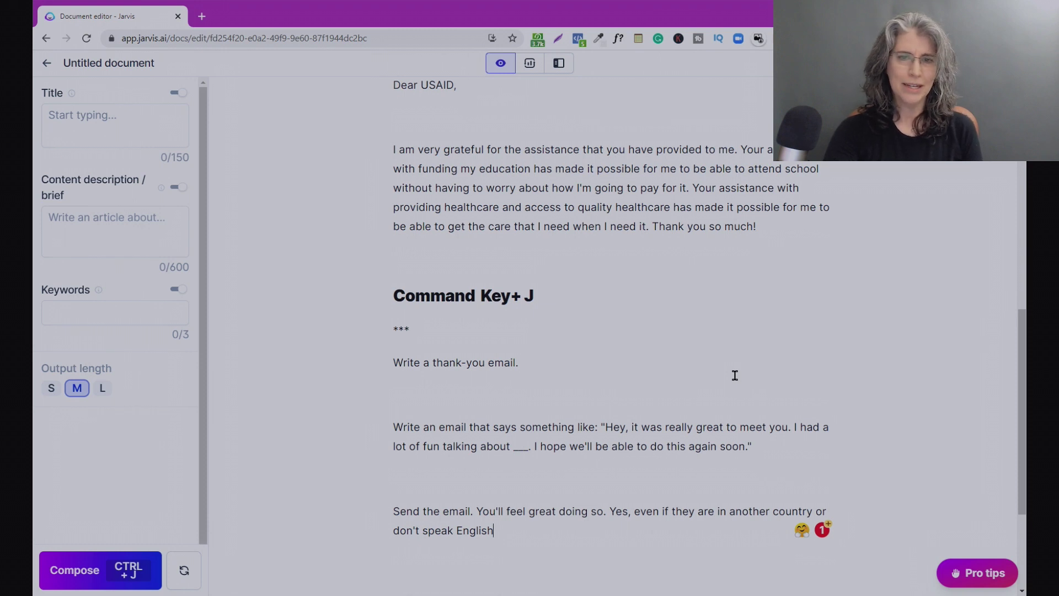
# Delete the generated Command Key+ J paragraphs and the USAID letter
pyautogui.moveTo(496, 530); pyautogui.dragTo(330, 392)
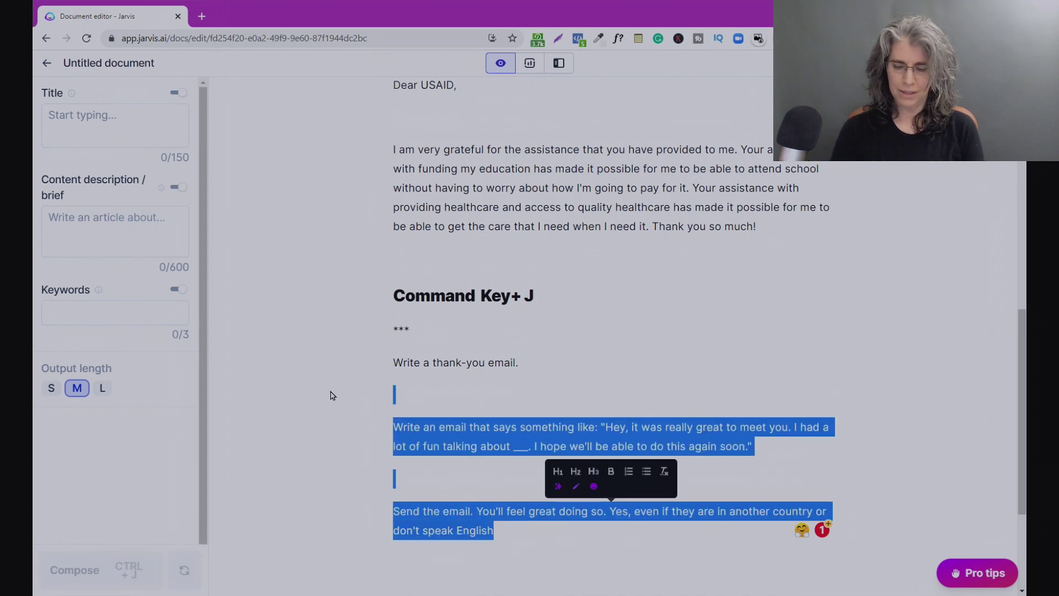
pyautogui.press('BackSpace')
pyautogui.scroll(3, 333, 371)
pyautogui.moveTo(756, 415); pyautogui.dragTo(298, 237)
pyautogui.press('BackSpace')
# Delete the Mr. Brown letter body, its blank lines and the 'Dear Mr. Brown,' greeting
pyautogui.scroll(5, 640, 342)
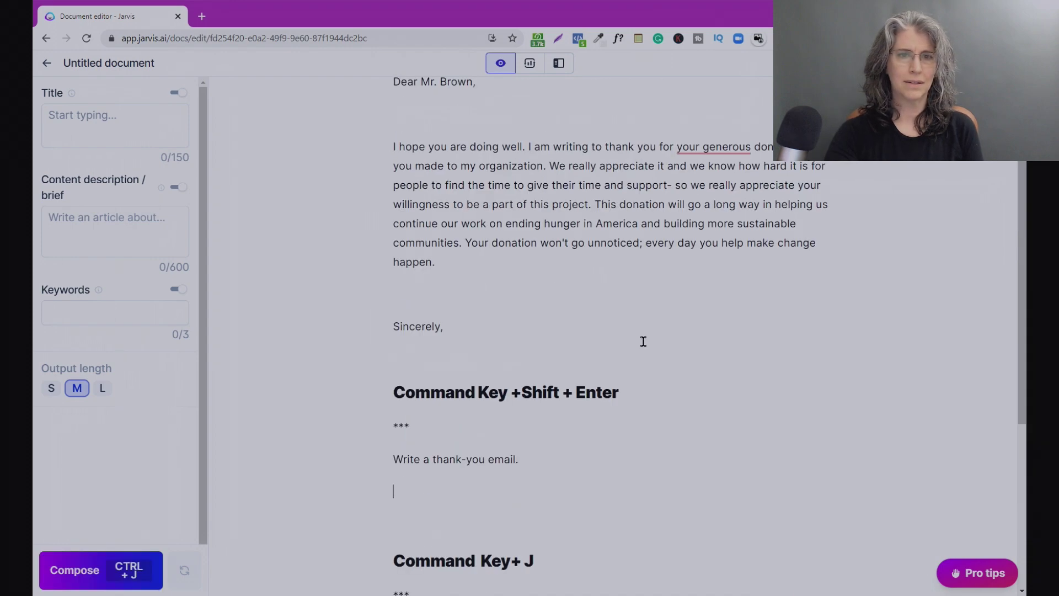
pyautogui.moveTo(468, 330); pyautogui.dragTo(293, 153)
pyautogui.press('BackSpace')
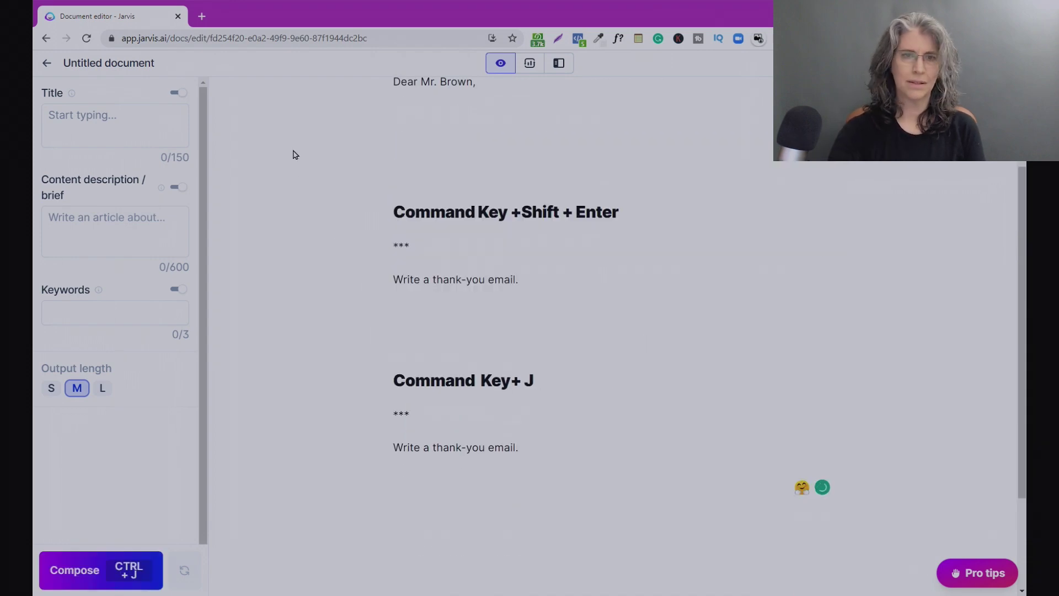
pyautogui.scroll(2, 604, 356)
pyautogui.press('BackSpace')
pyautogui.press('BackSpace')
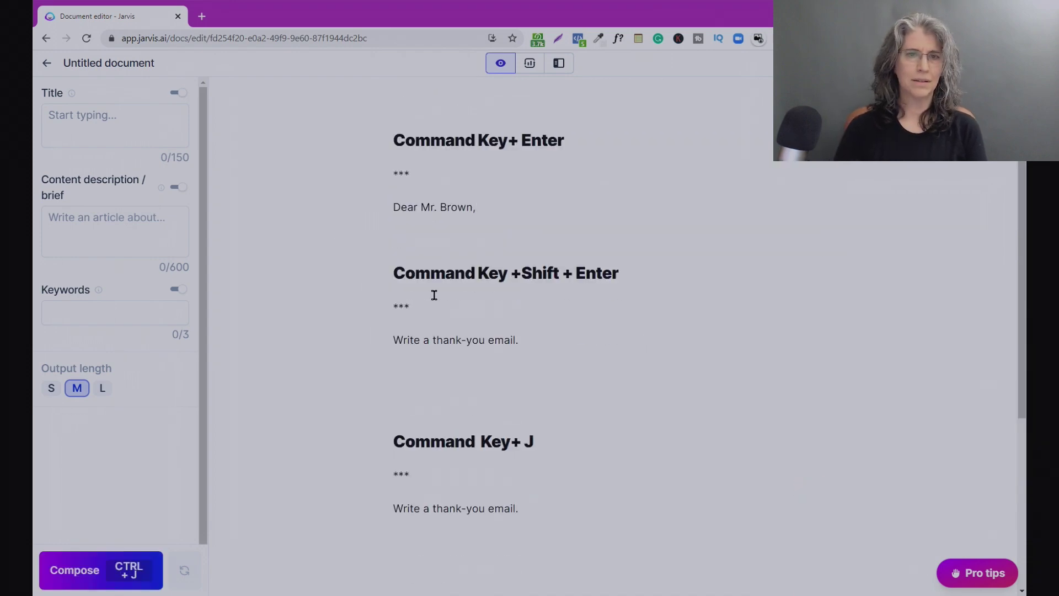
pyautogui.moveTo(495, 206); pyautogui.dragTo(342, 208)
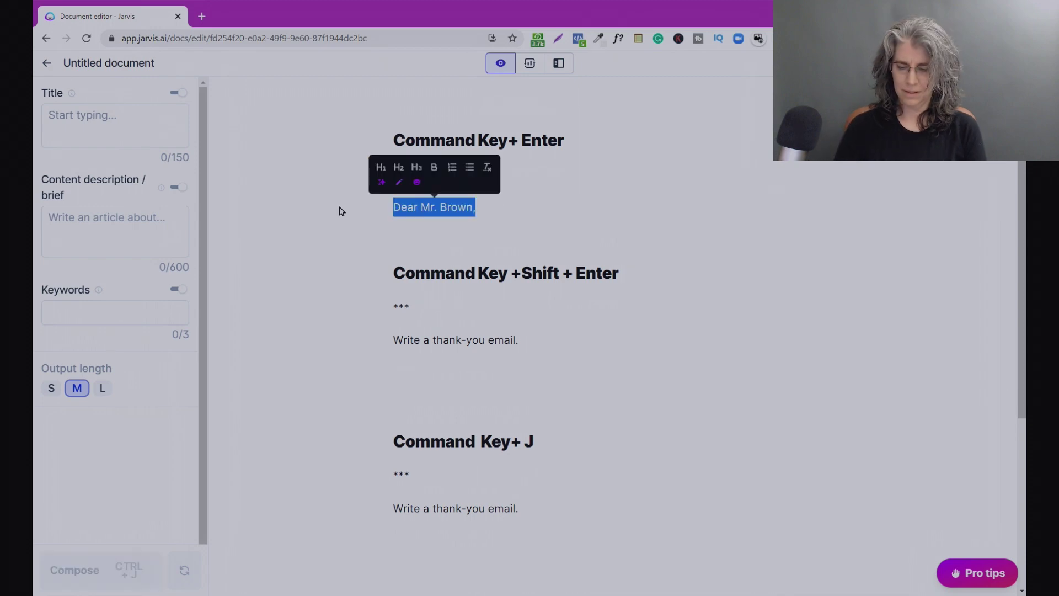
pyautogui.press('BackSpace')
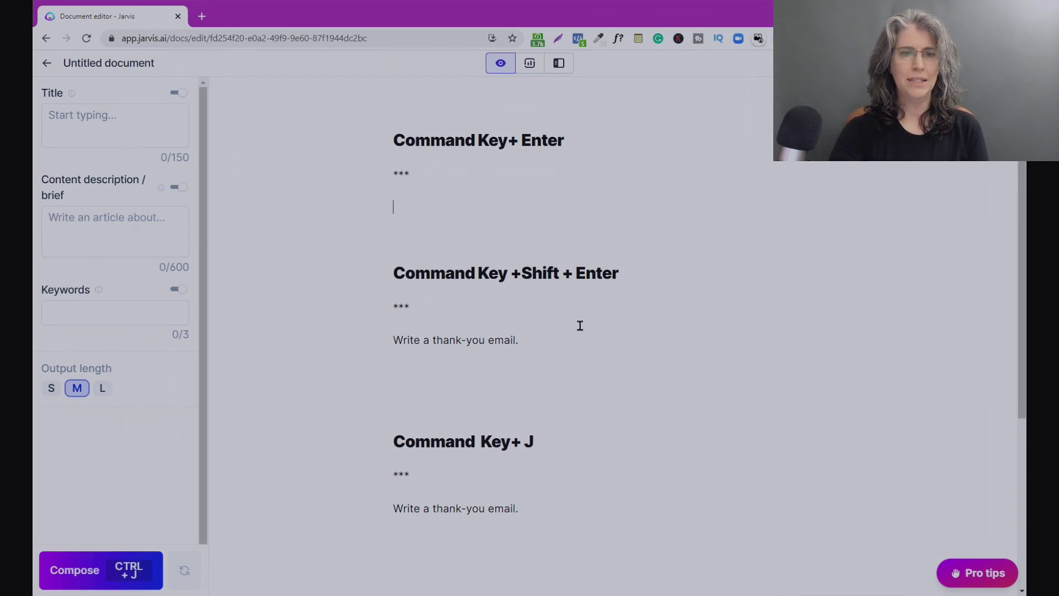
# Copy 'Write a thank-you email.' from the second section into the empty Command Key+ Enter section
pyautogui.moveTo(521, 341); pyautogui.dragTo(293, 333)
pyautogui.hotkey('ctrl', 'c')
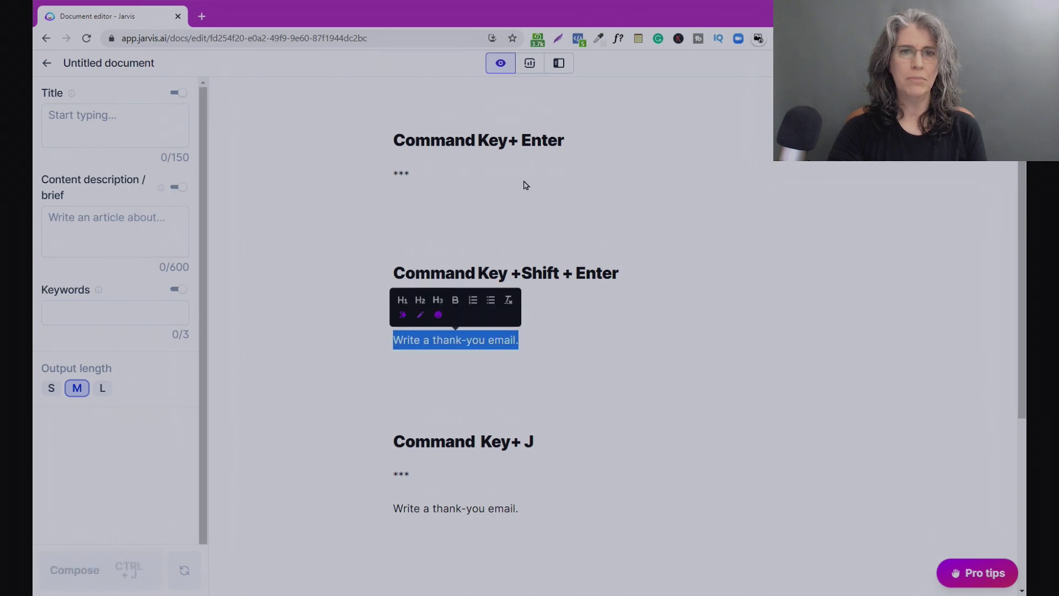
pyautogui.click(411, 191)
pyautogui.hotkey('ctrl', 'v')
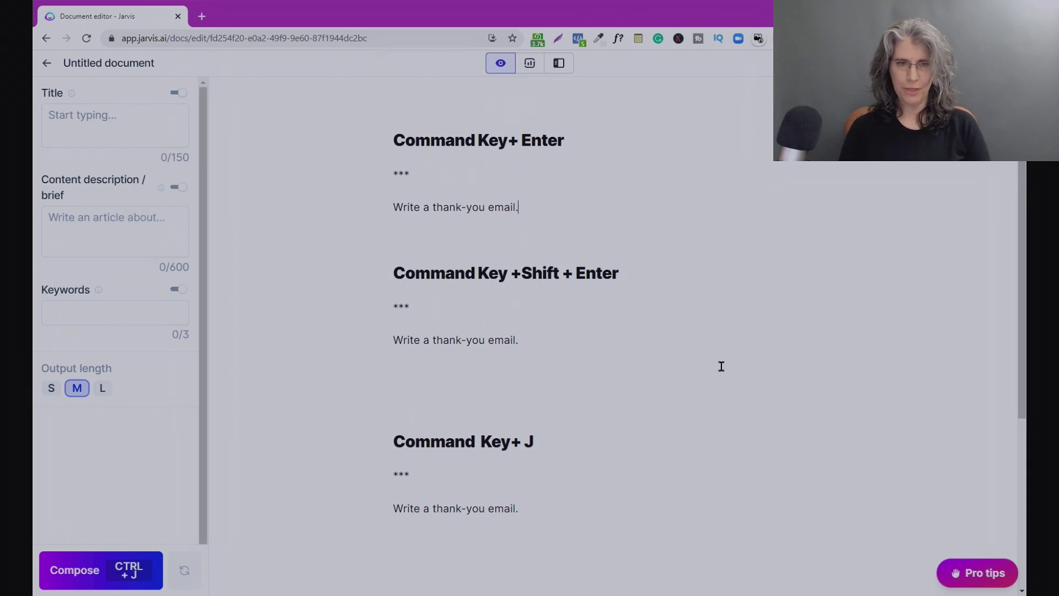
# Change the first prompt to 'Write a thank-you email for purchasing my course.' and copy it
pyautogui.press('BackSpace')
pyautogui.write('for')
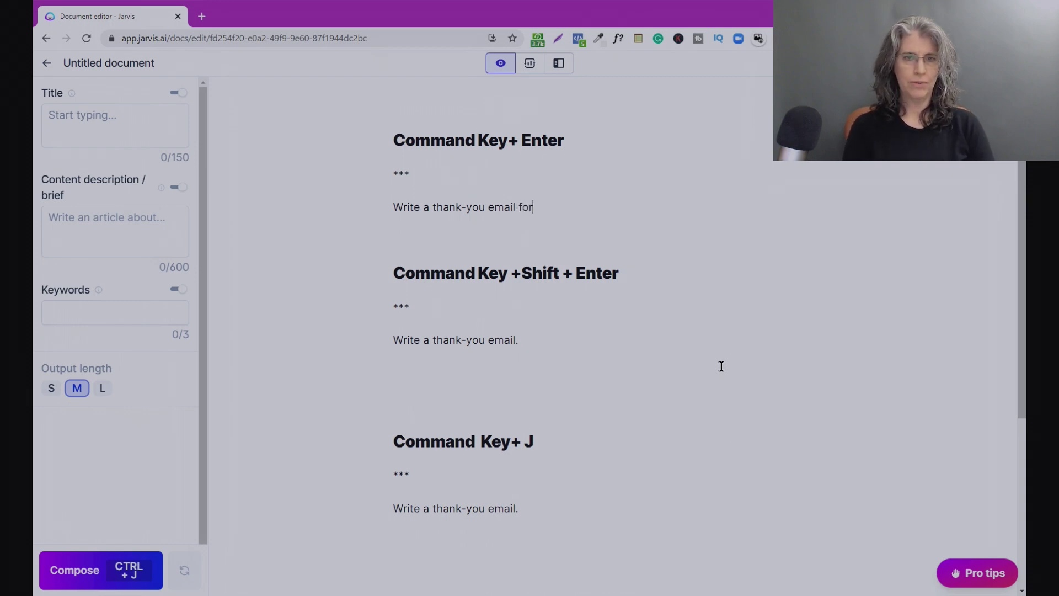
pyautogui.write(' purchas')
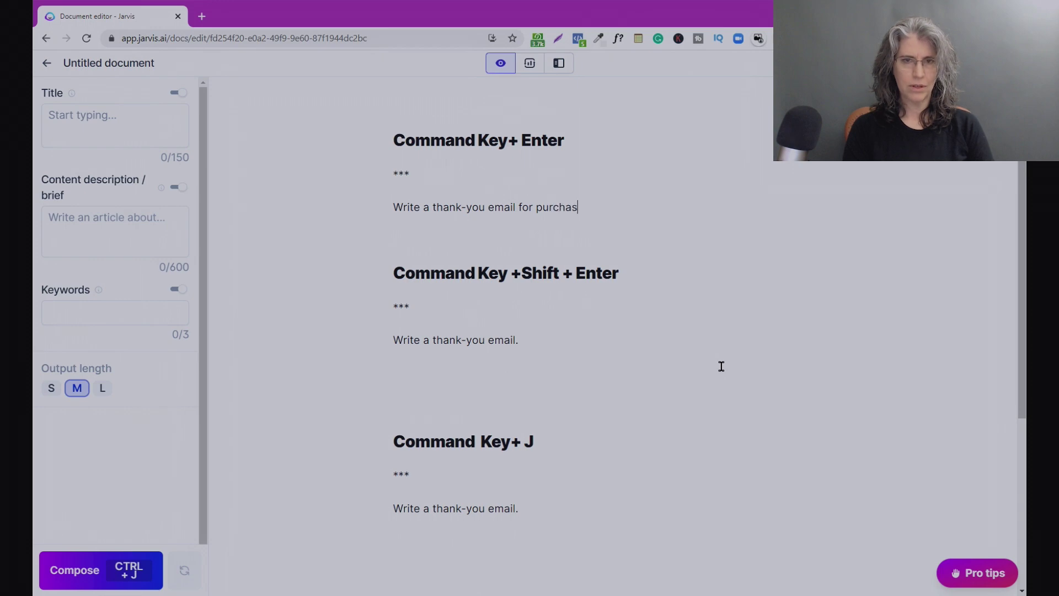
pyautogui.write('ing my cou')
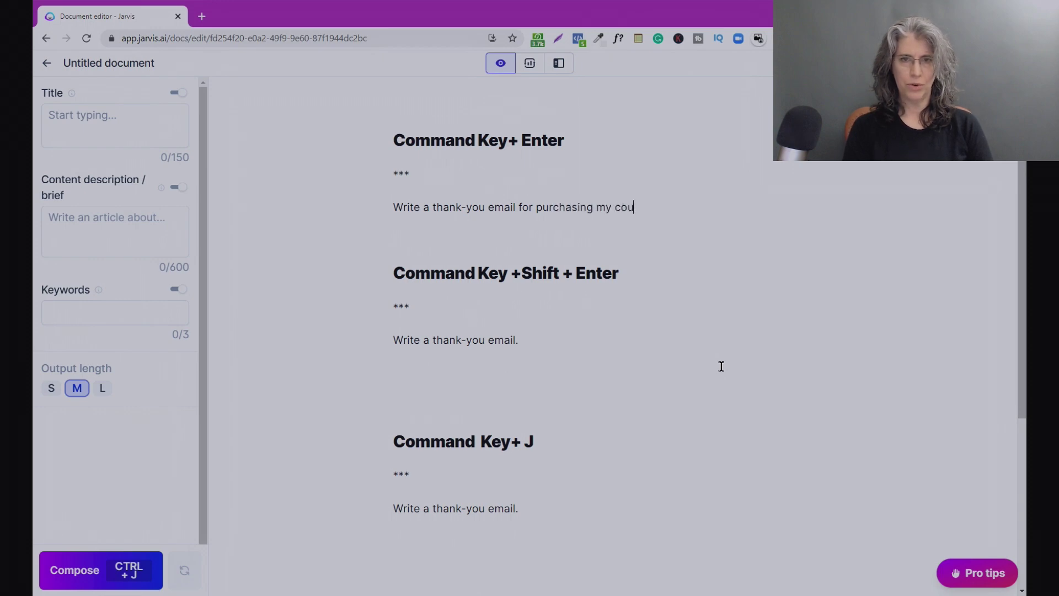
pyautogui.write('rse.')
pyautogui.moveTo(669, 211); pyautogui.dragTo(359, 210)
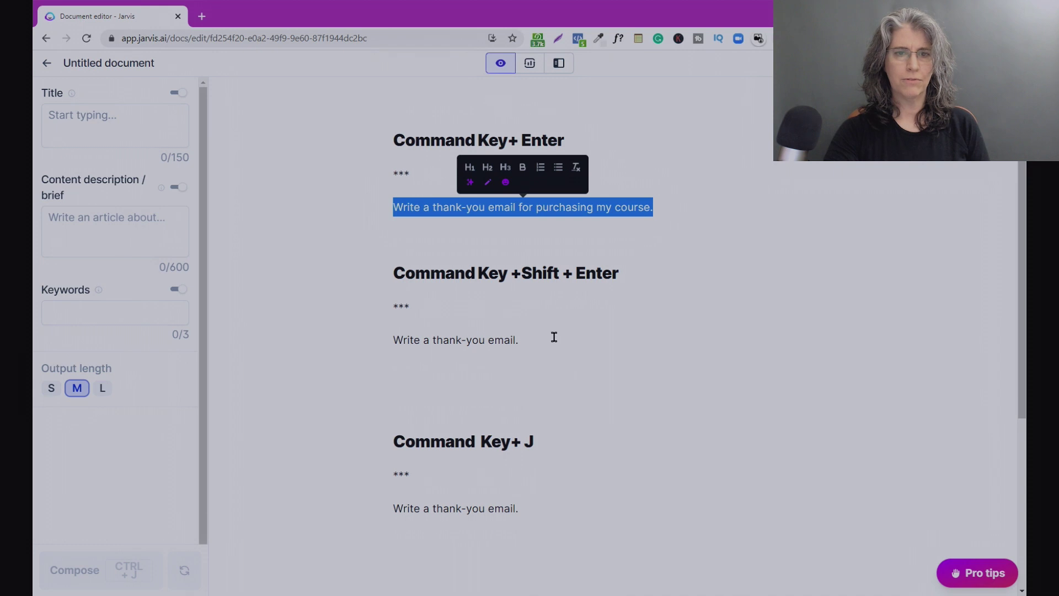
# Replace the second and Command Key+ J prompts with the purchasing-my-course version
pyautogui.click(520, 340)
pyautogui.keyDown('shift'); pyautogui.click(330, 350); pyautogui.keyUp('shift')
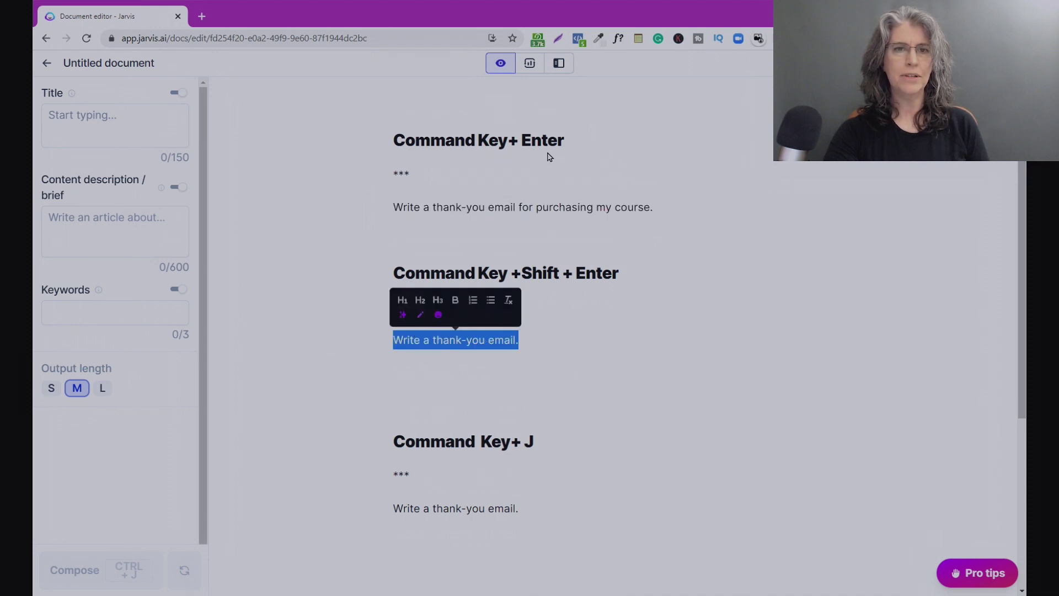
pyautogui.write('***  Write a thank-you email for purchasing my course.')
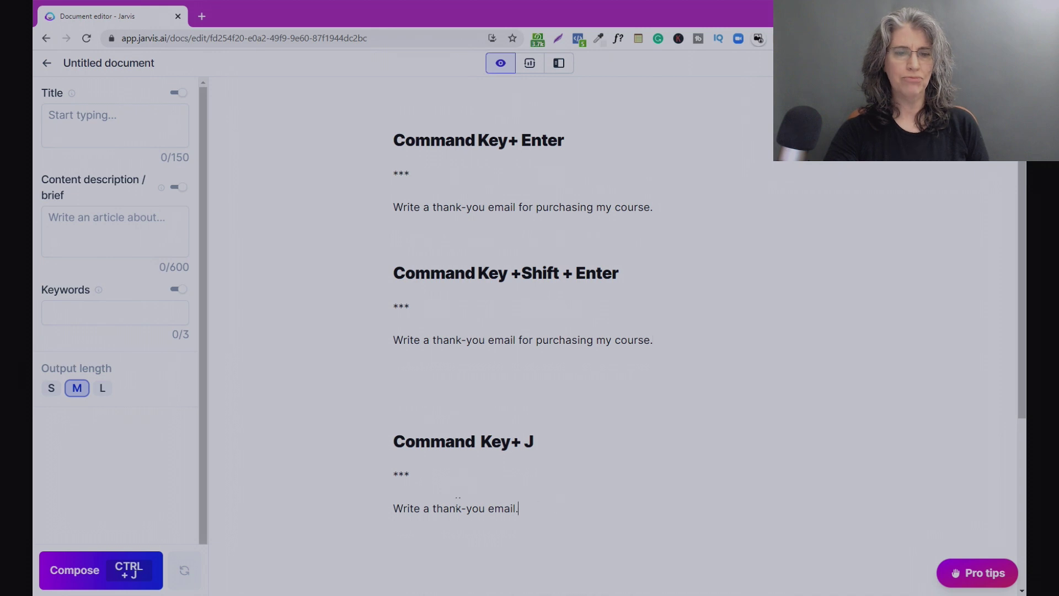
pyautogui.moveTo(521, 508); pyautogui.dragTo(333, 506)
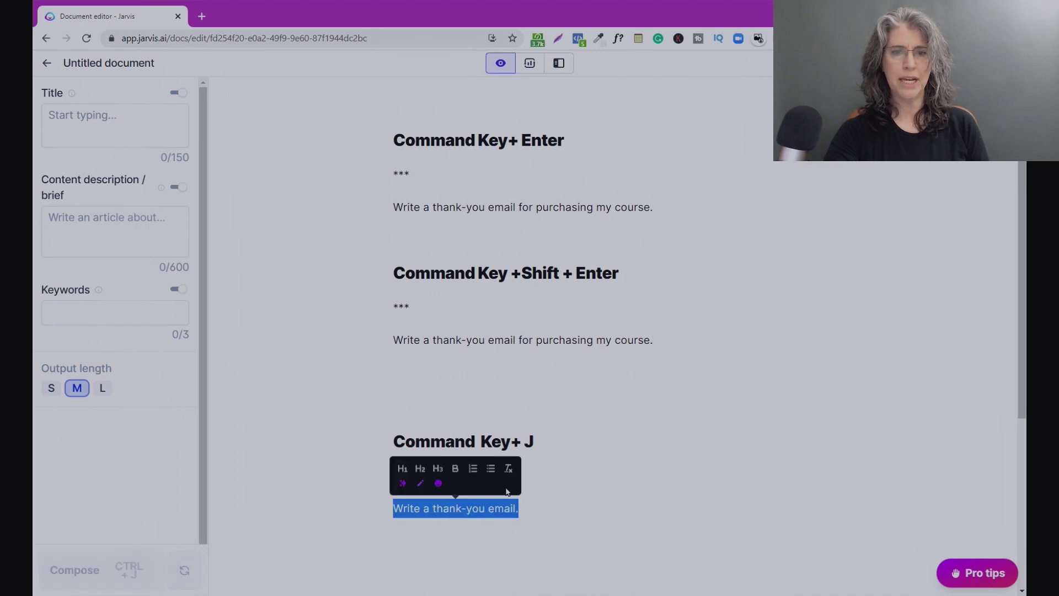
pyautogui.write('*** Write a thank-you email for purchasing my course.')
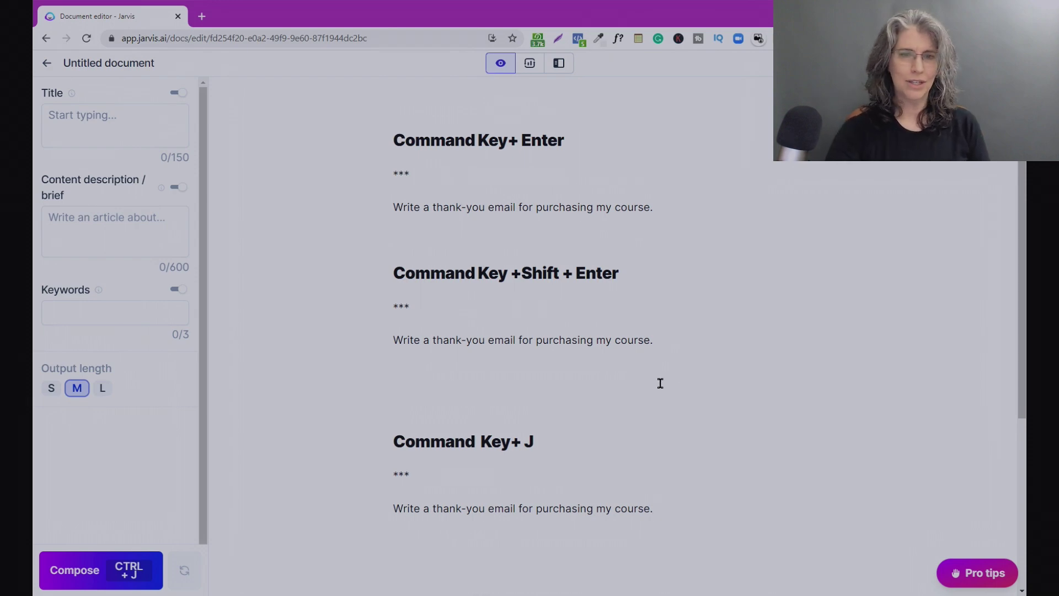
pyautogui.click(459, 405)
# Remove the stray blank line and generate a course-purchase thank-you email from the first prompt
pyautogui.press('BackSpace')
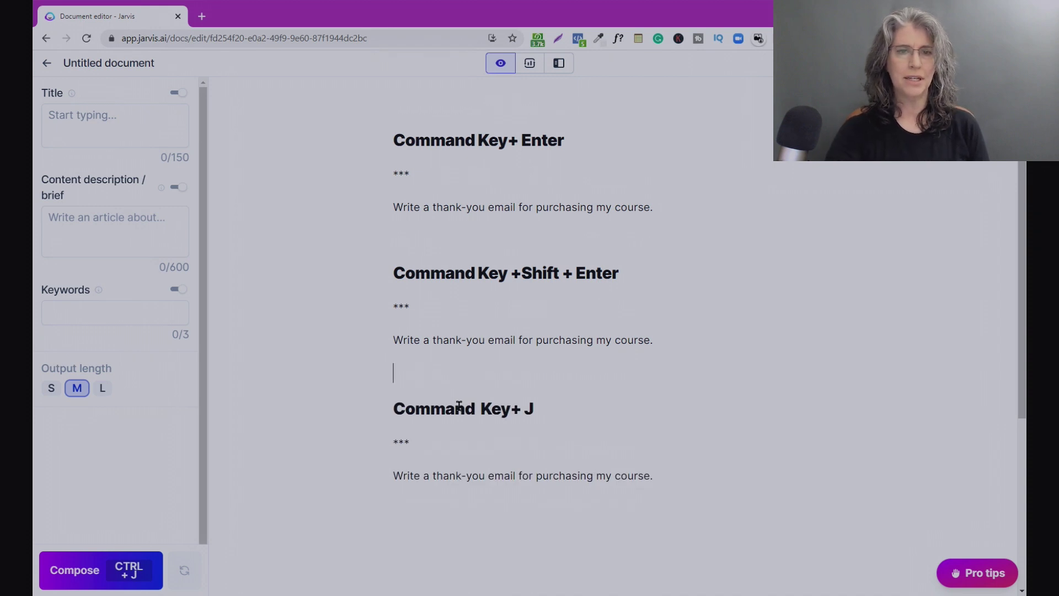
pyautogui.click(677, 207)
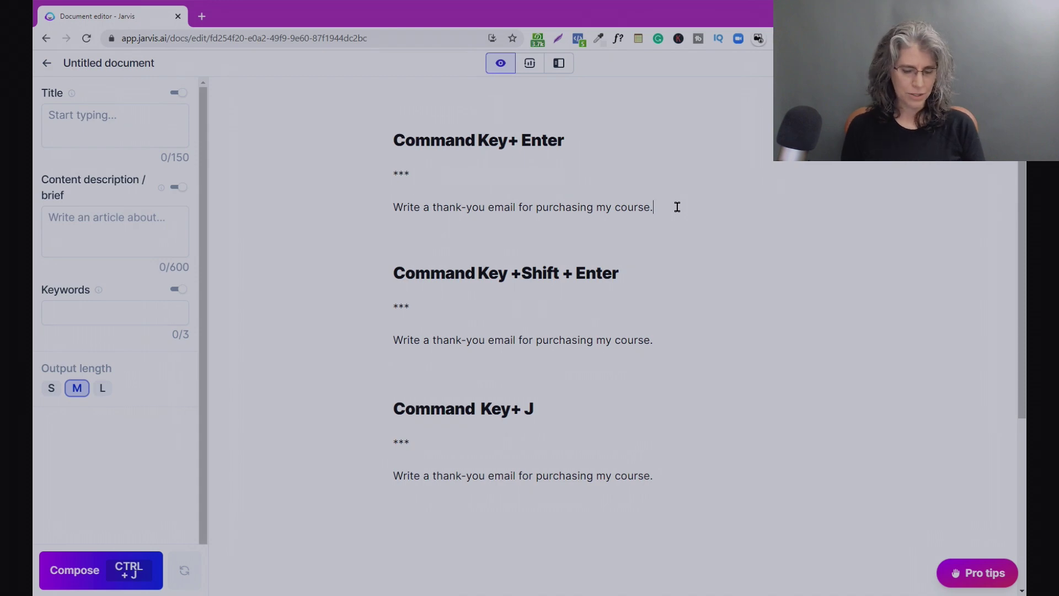
pyautogui.hotkey('ctrl', 'Return')
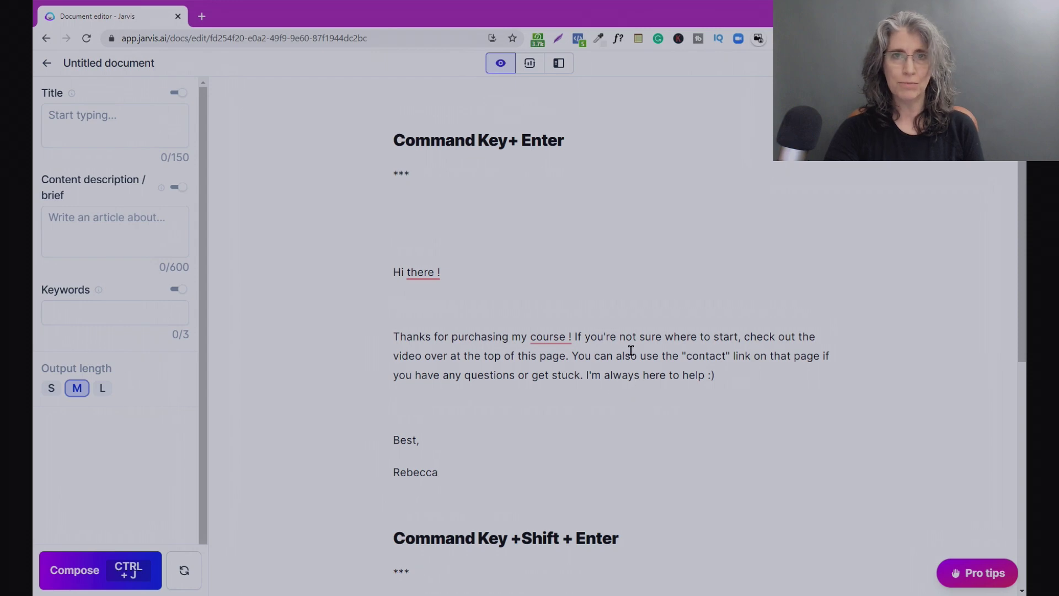
# Generate a thank-you email below the second prompt with Command+Shift+Enter, keeping the prompt
pyautogui.scroll(-5, 759, 417)
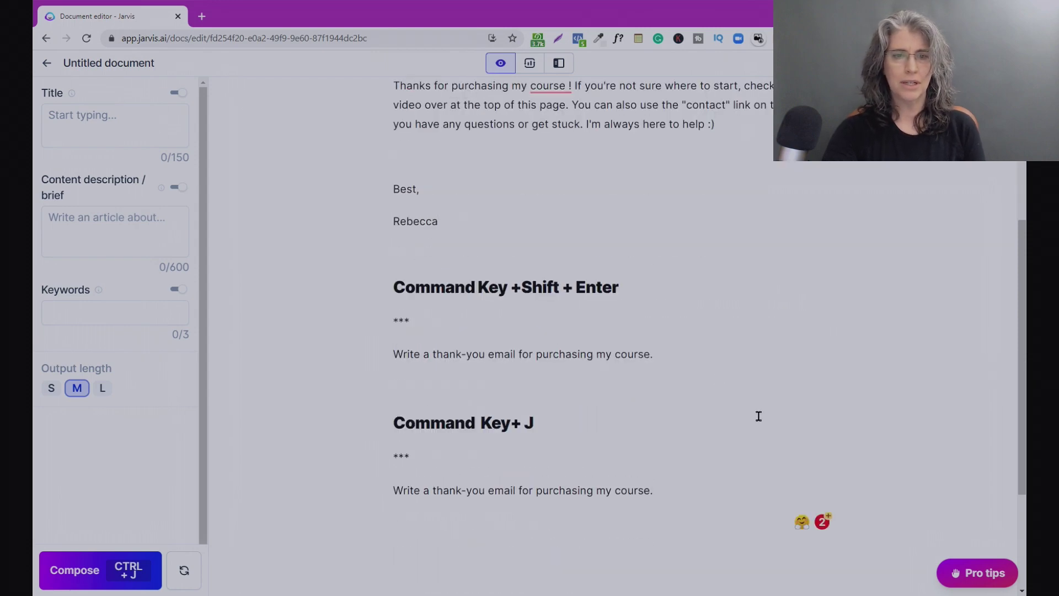
pyautogui.click(674, 359)
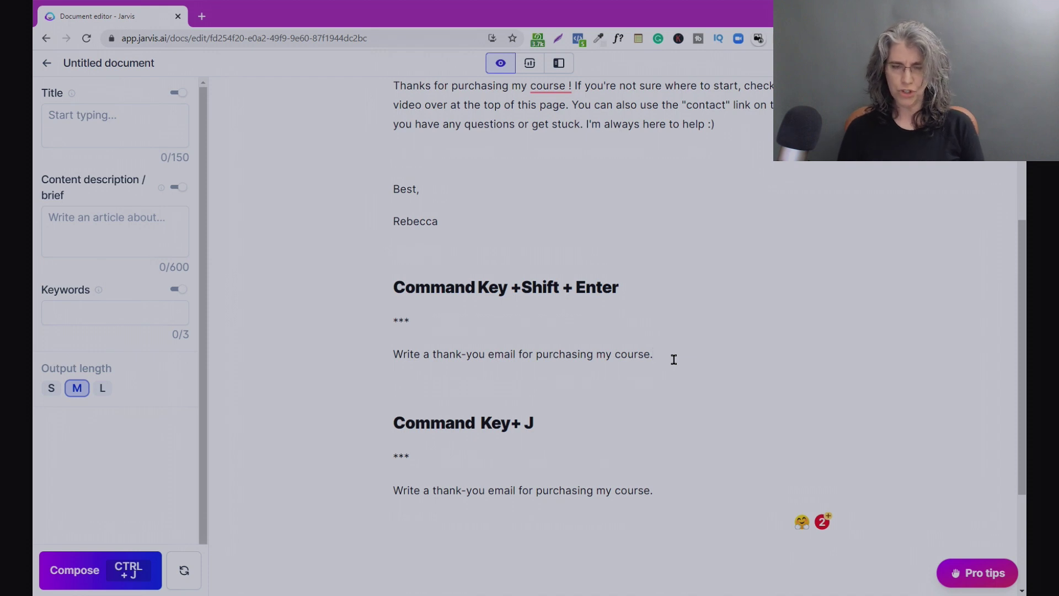
pyautogui.hotkey('ctrl', 'shift', 'Return')
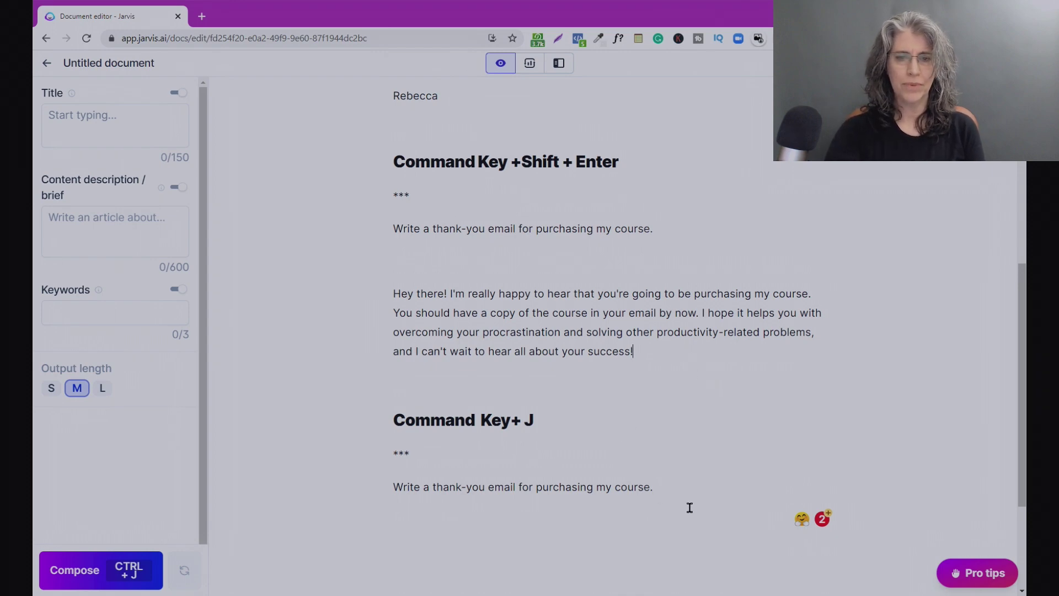
pyautogui.click(668, 485)
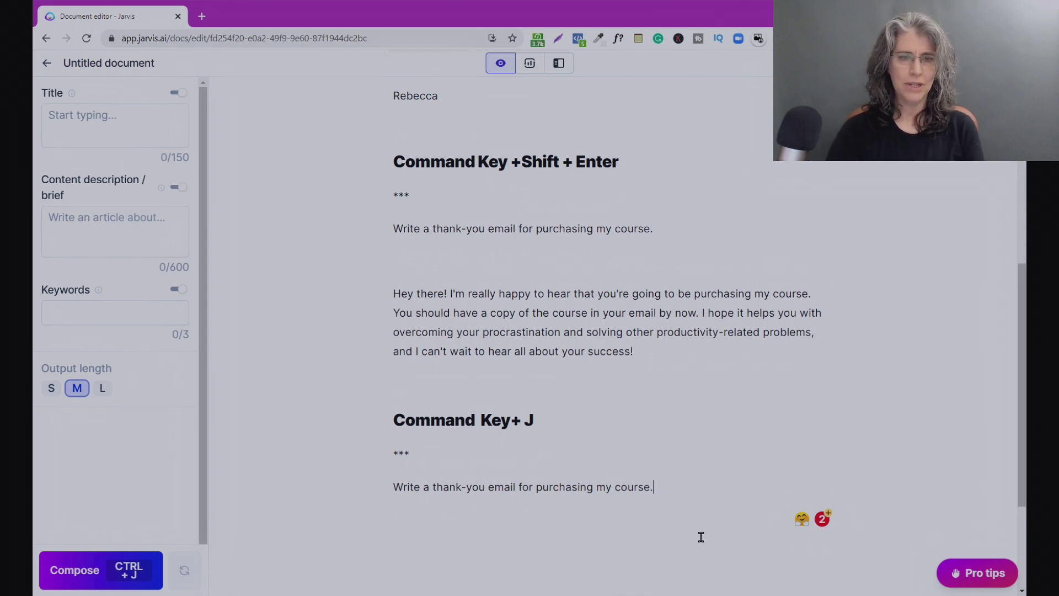
pyautogui.hotkey('ctrl', 'j')
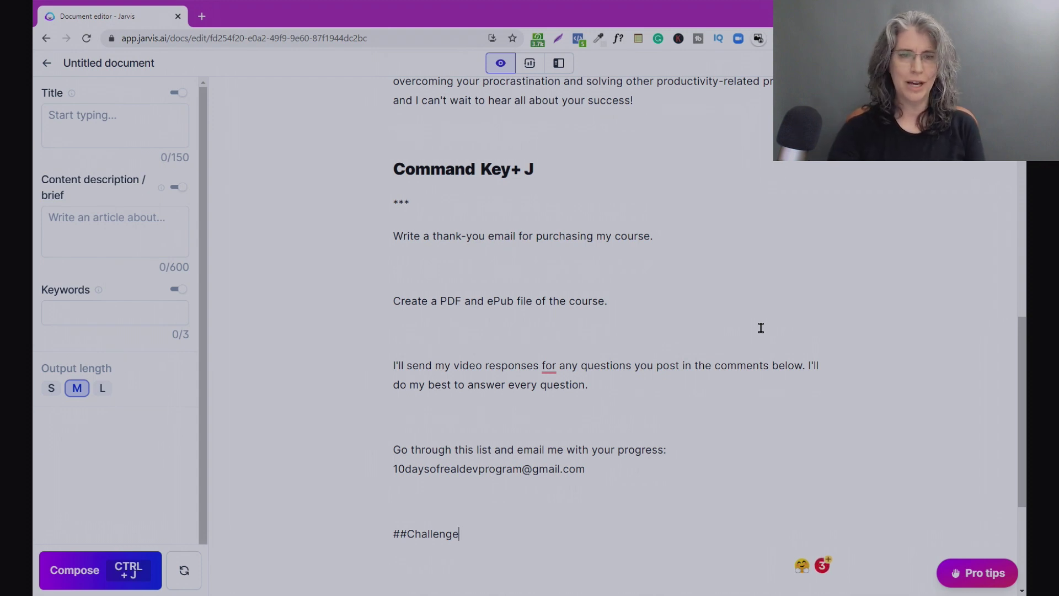
pyautogui.moveTo(459, 534); pyautogui.dragTo(390, 261)
pyautogui.press('BackSpace')
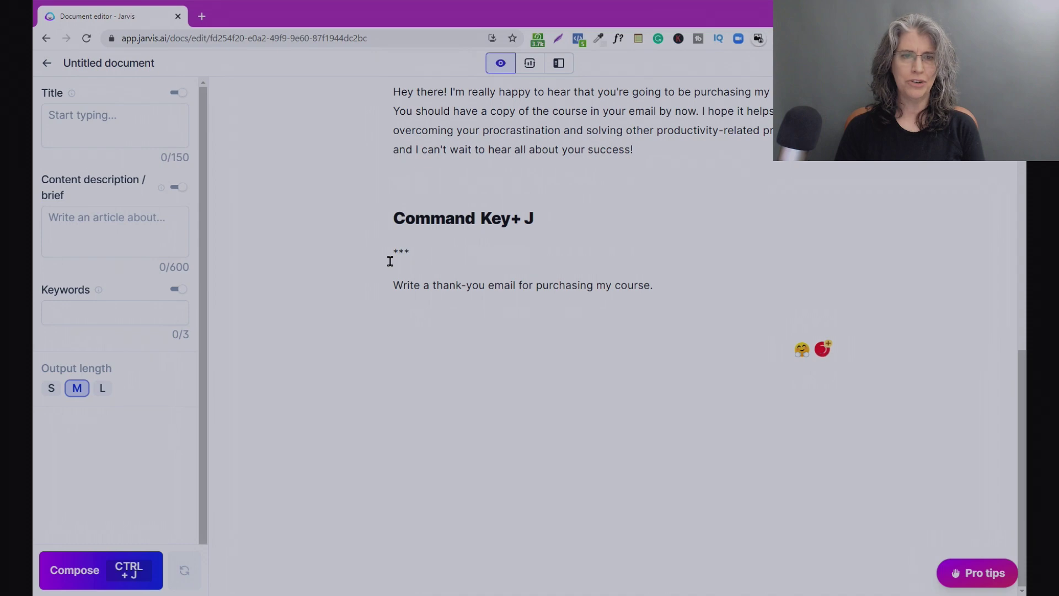
# Delete the blank line after the third prompt and generate a new email with Command+J
pyautogui.press('BackSpace')
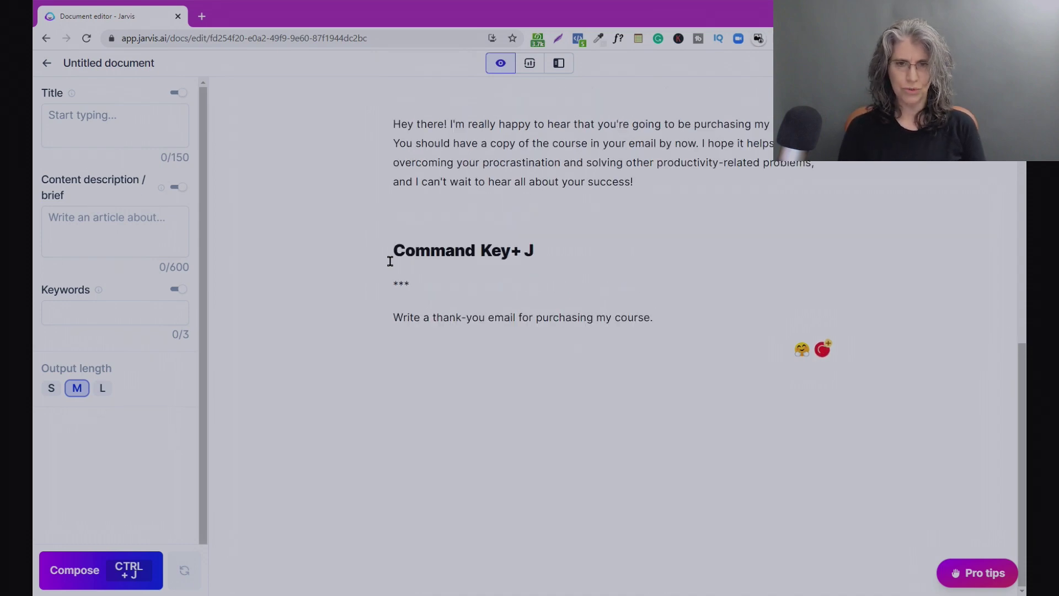
pyautogui.hotkey('ctrl', 'j')
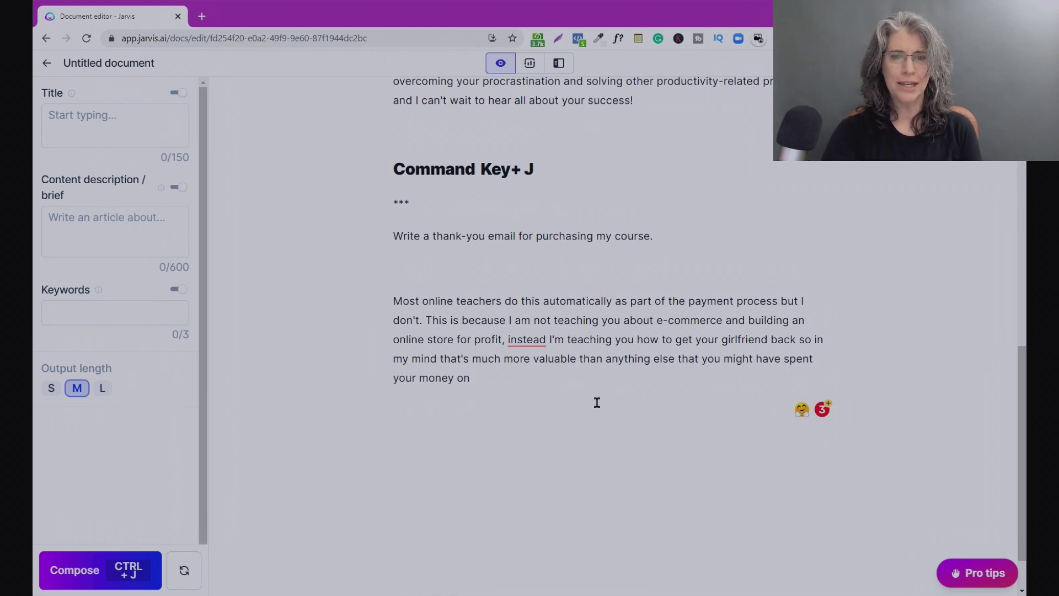
# Continue the second email after 'success!' with a paragraph offering YouTube and Reddit contact links
pyautogui.scroll(3, 597, 402)
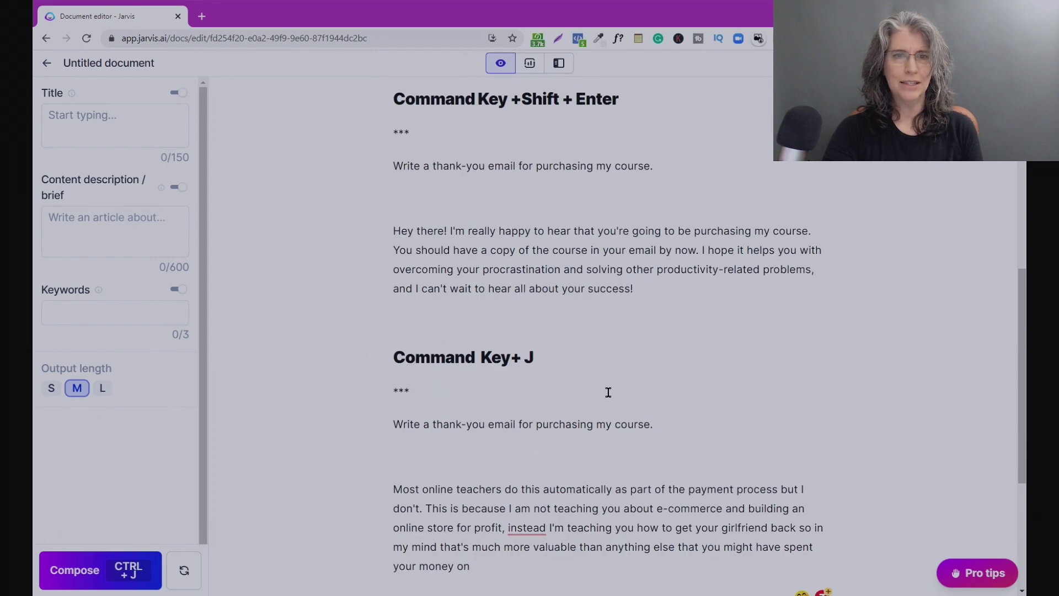
pyautogui.scroll(2, 640, 375)
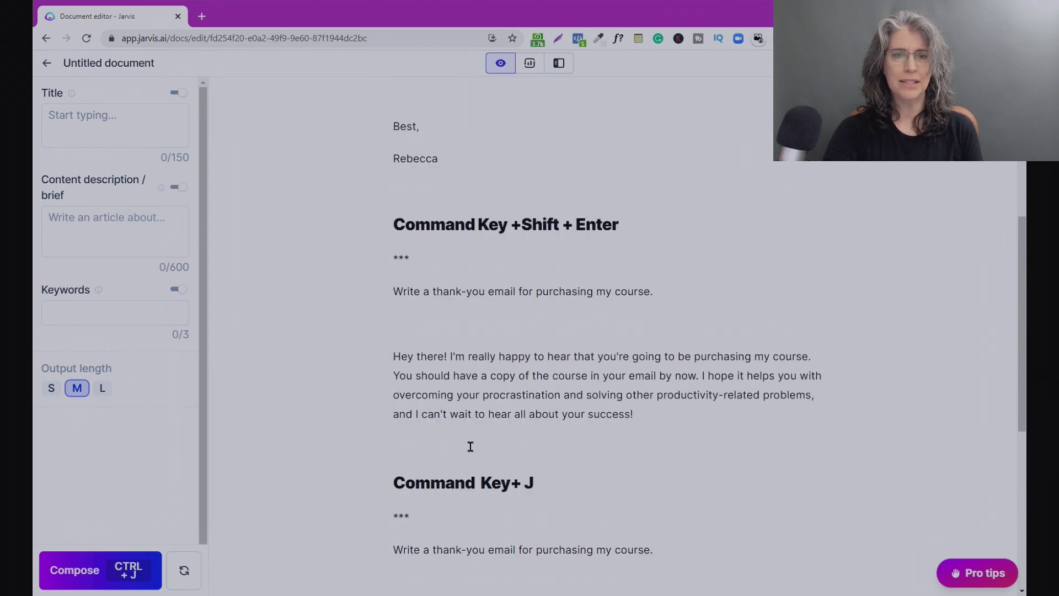
pyautogui.click(656, 414)
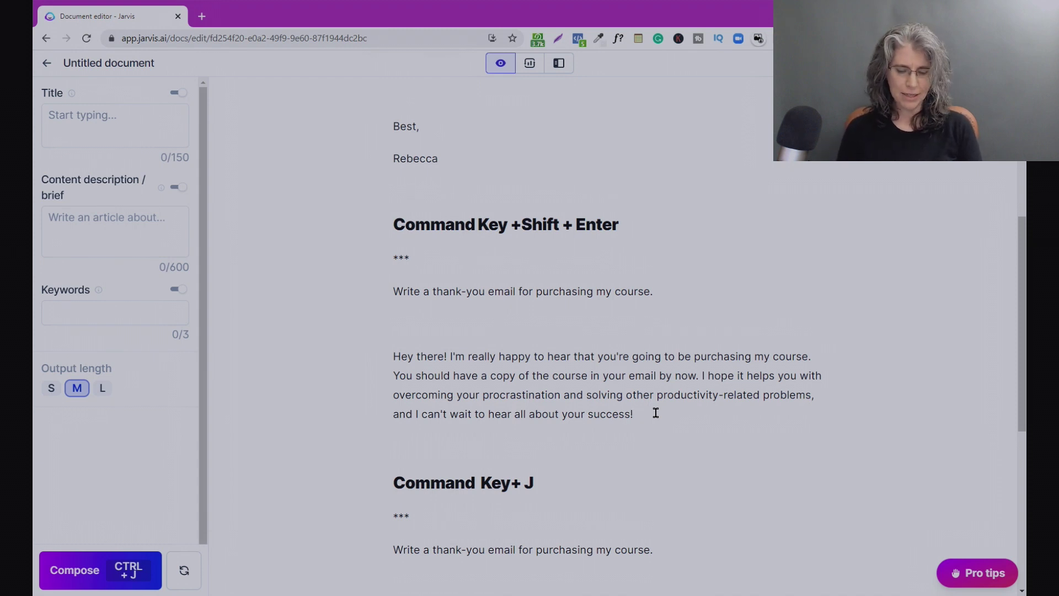
pyautogui.hotkey('ctrl', 'j')
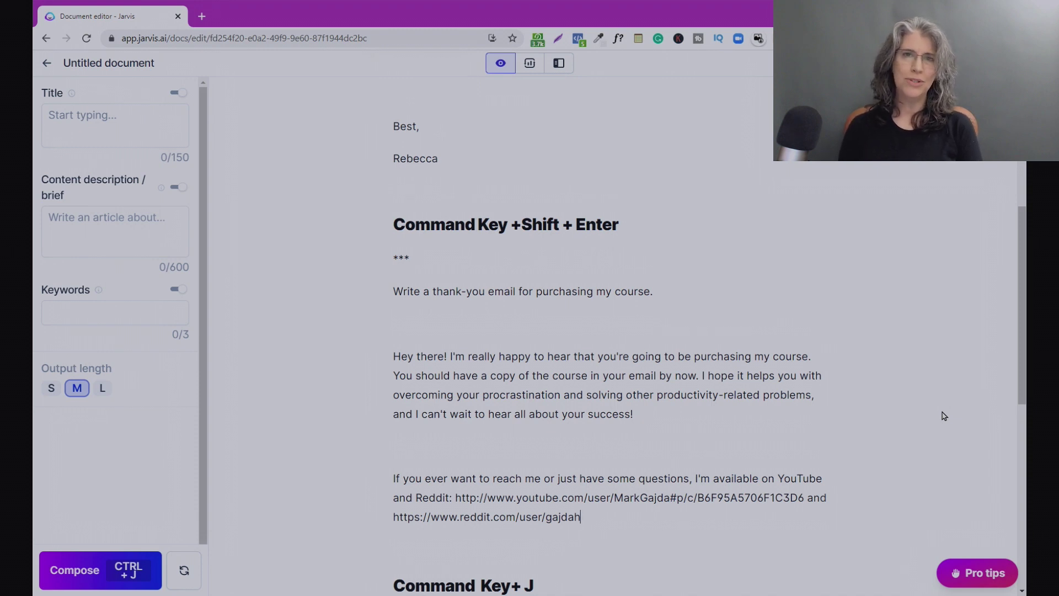
pyautogui.scroll(-1, 944, 416)
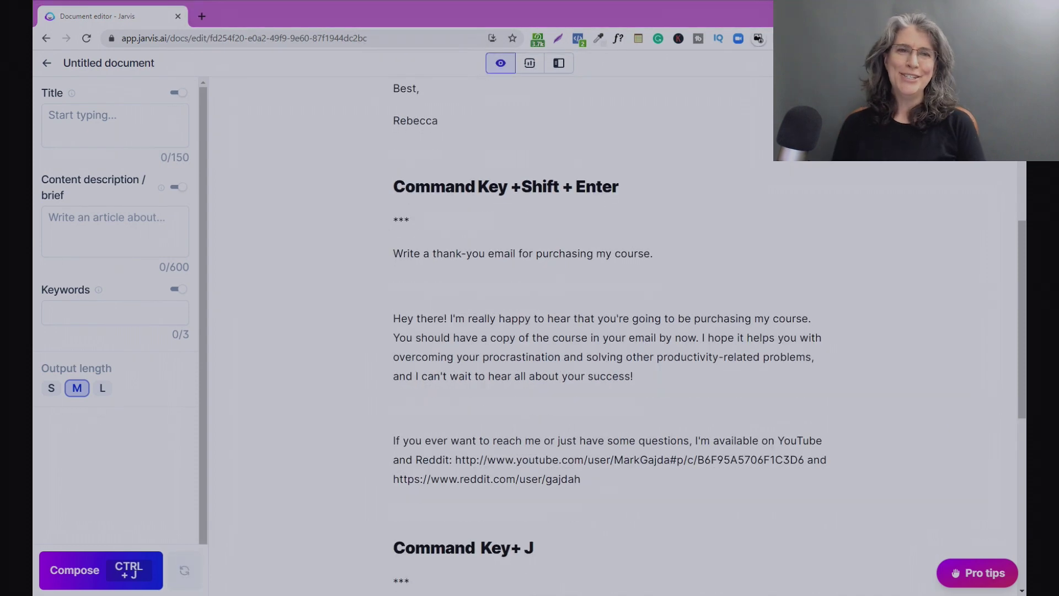